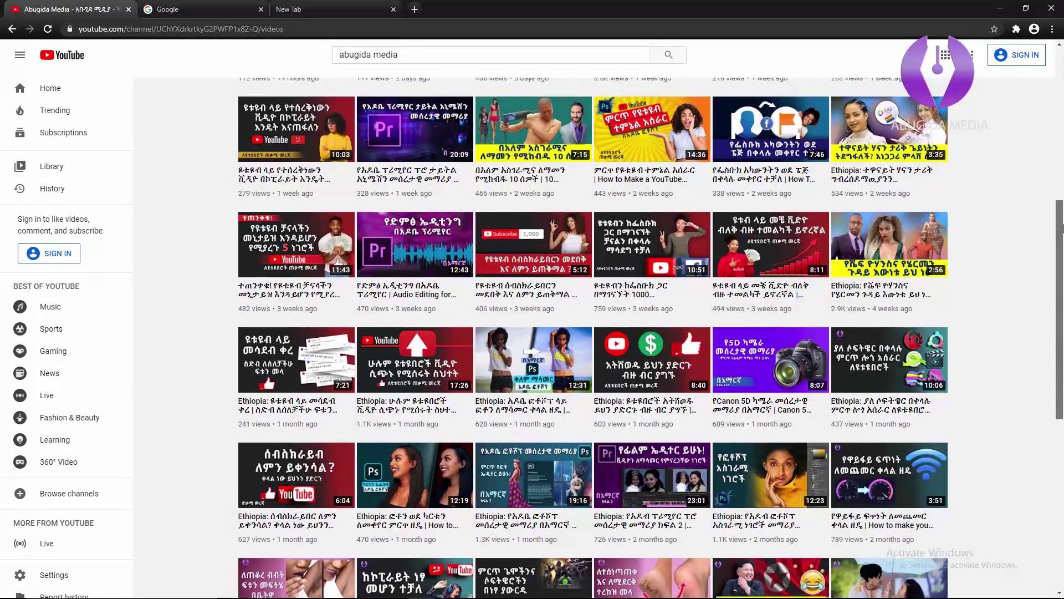
Scroll through the Abugida Media channel's uploads, then switch to the Google tab.
left_click_drag(1063, 227, 1057, 33)
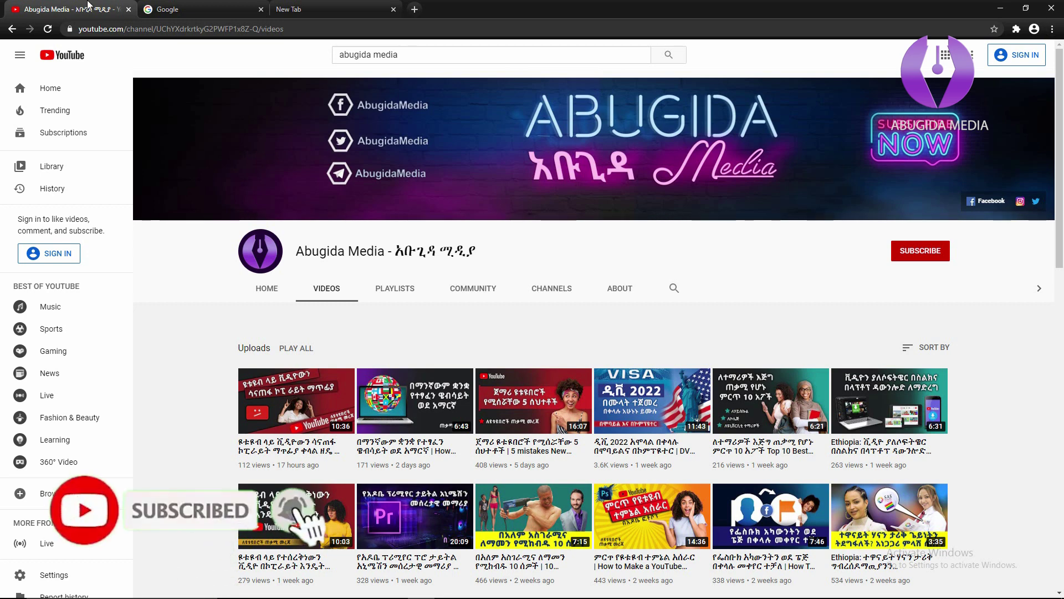
left_click(210, 10)
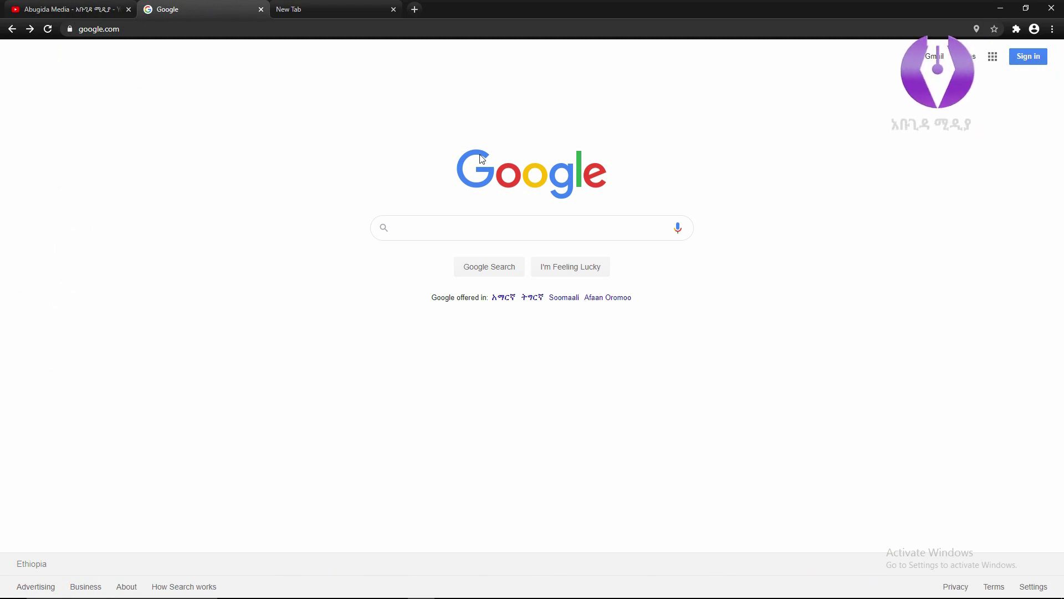
Search Google for 'flixpress'.
type("flixpress")
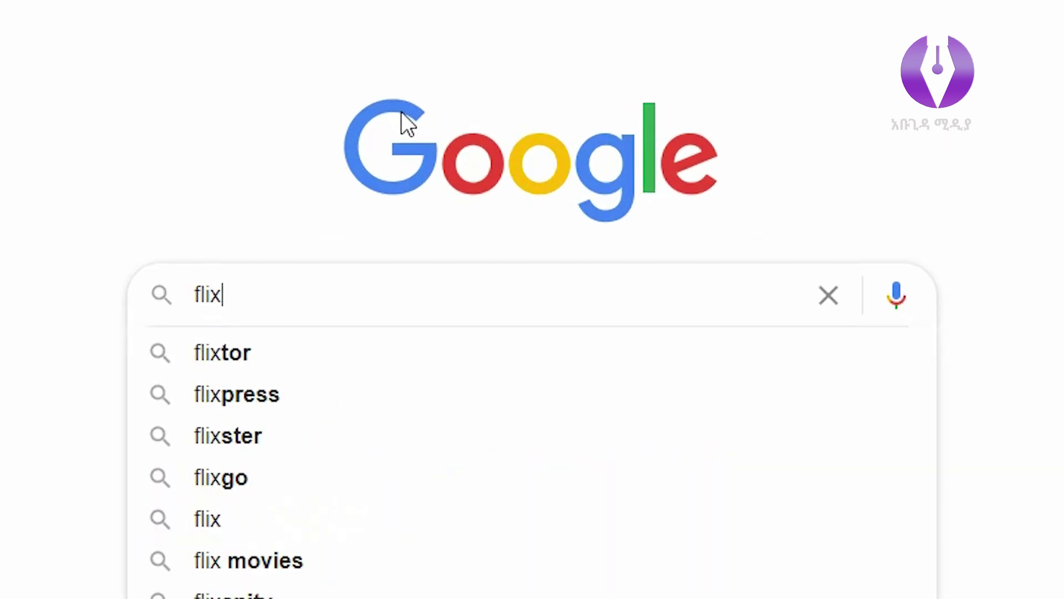
key("Return")
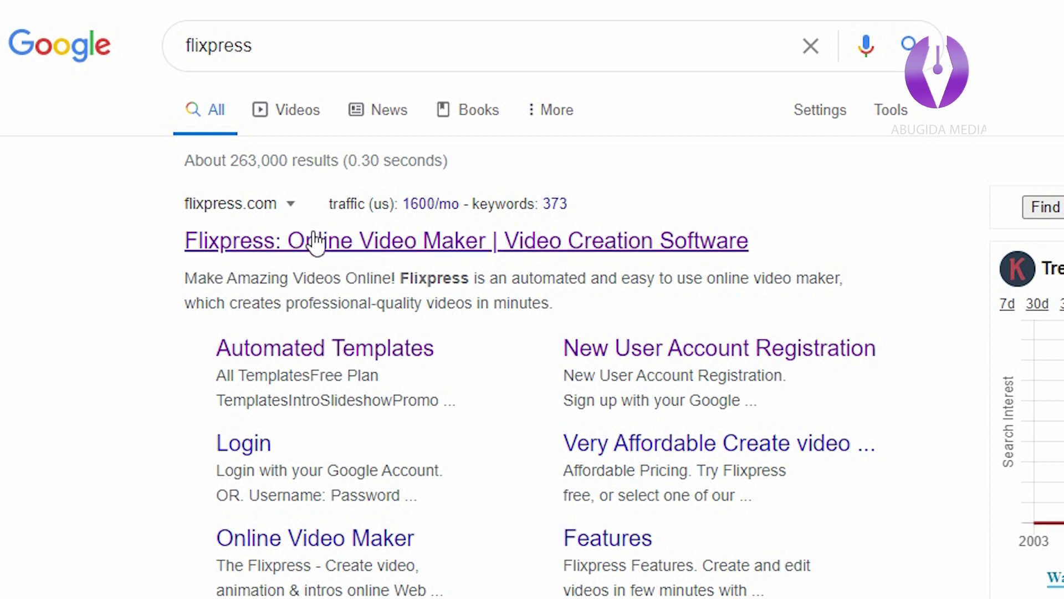
Open the official Flixpress site and start the free sign-up with GET STARTED FOR FREE.
left_click(238, 252)
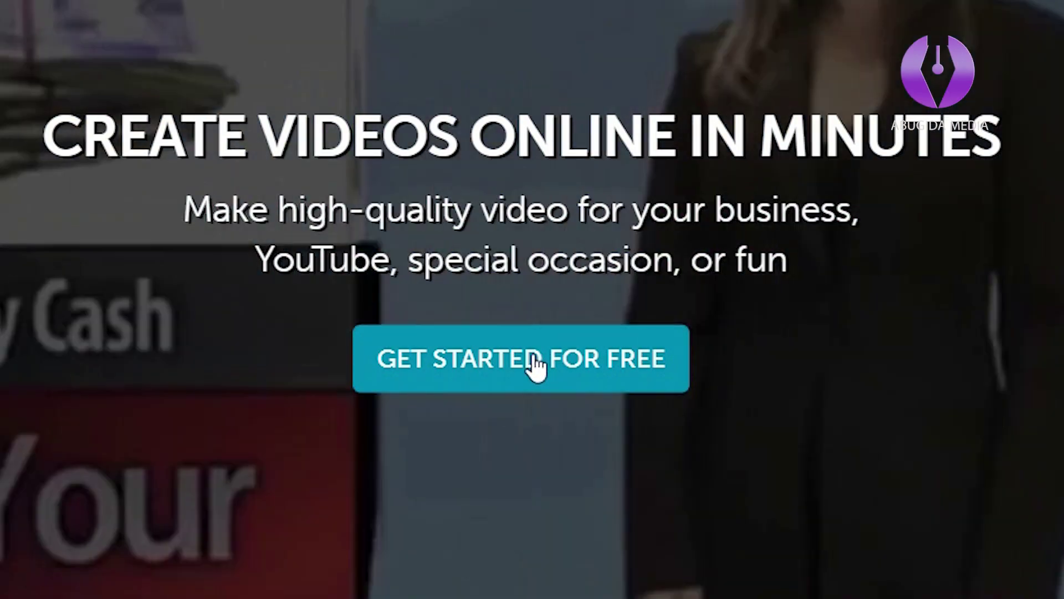
left_click(533, 353)
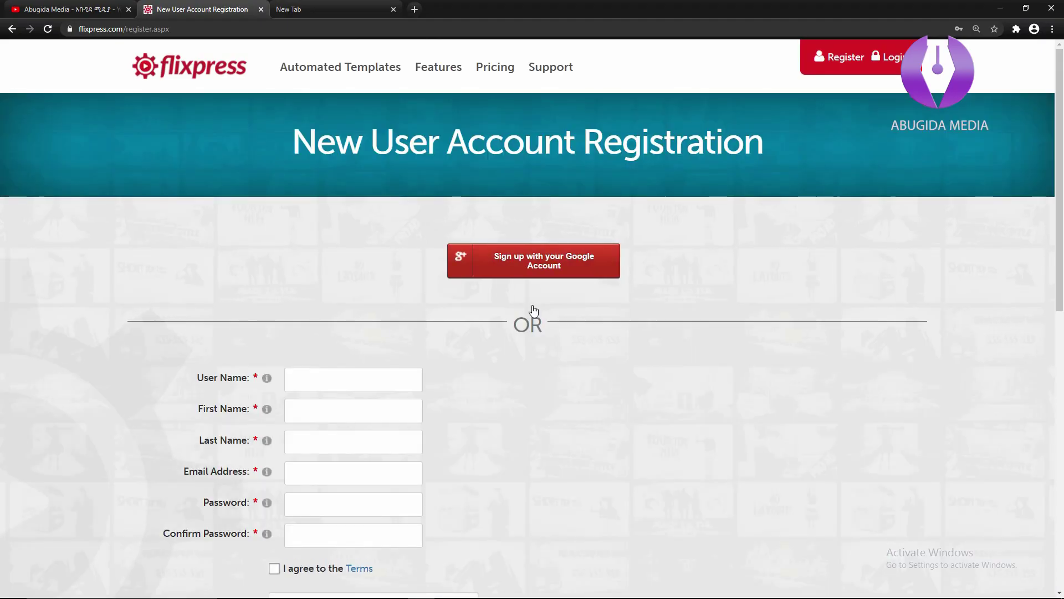
Enter the user name and fill the e-mail field with the saved address.
scroll(571, 416, "down", 2)
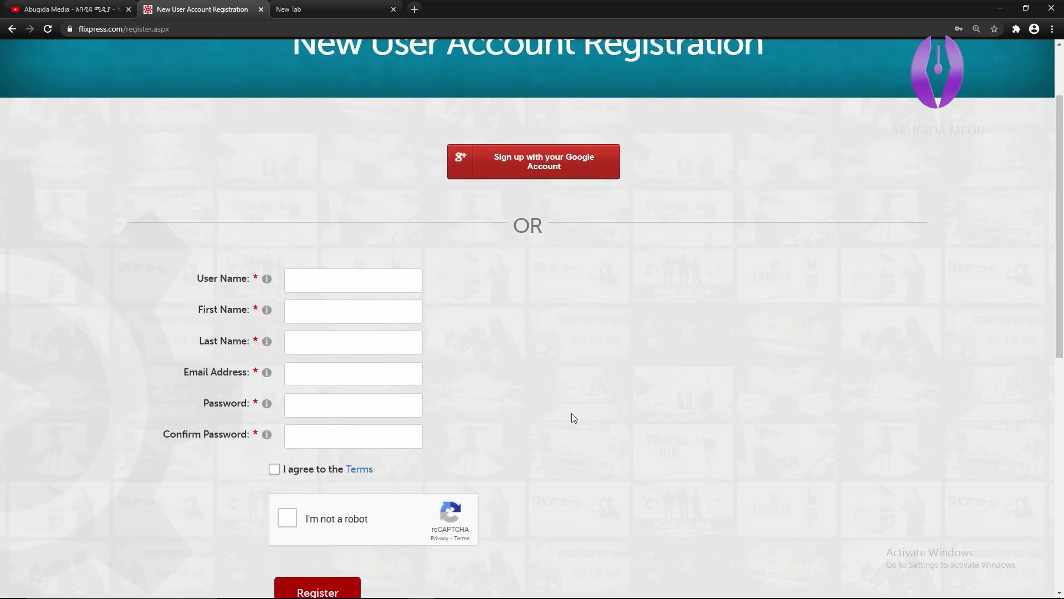
scroll(571, 414, "down", 1)
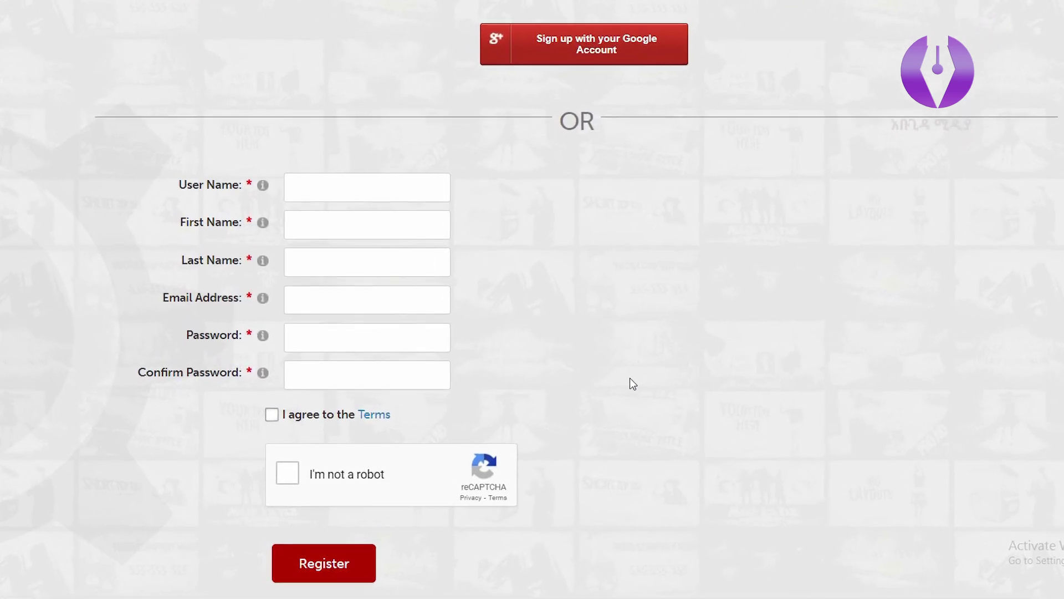
left_click(407, 180)
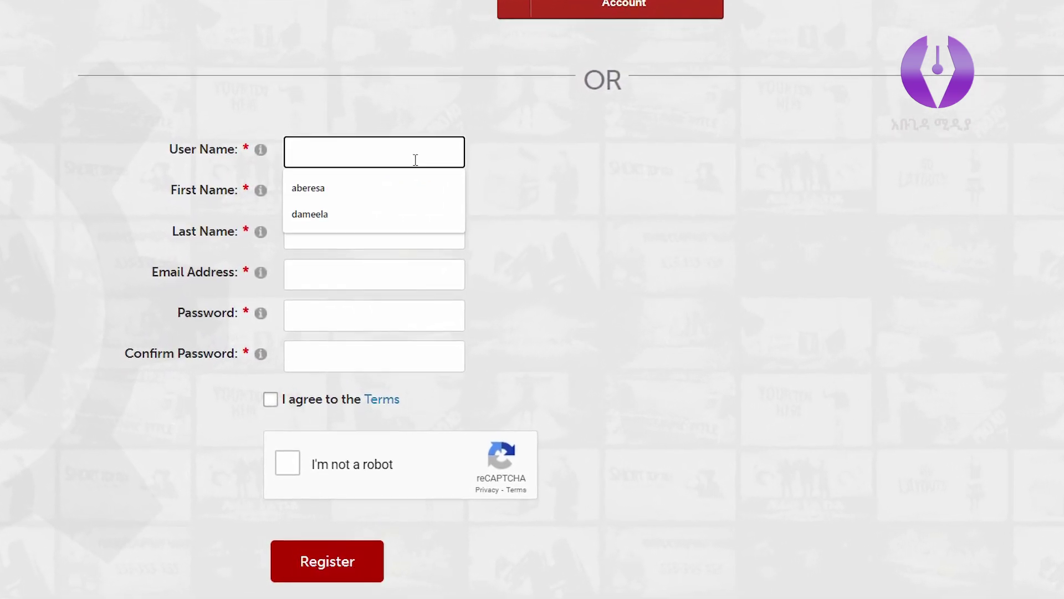
type("kmdmg")
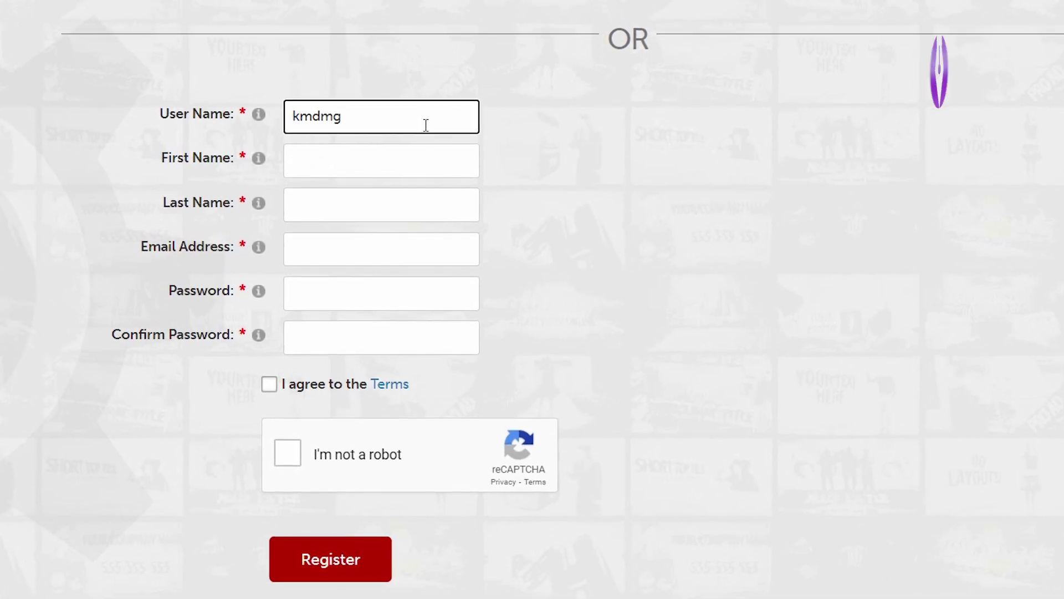
type("admasu")
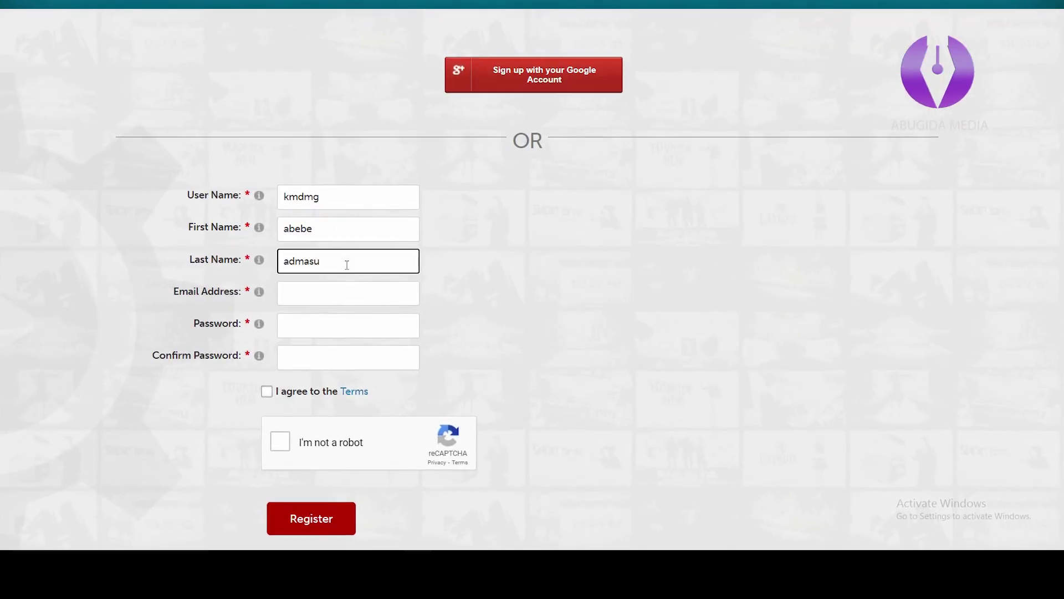
left_click(335, 293)
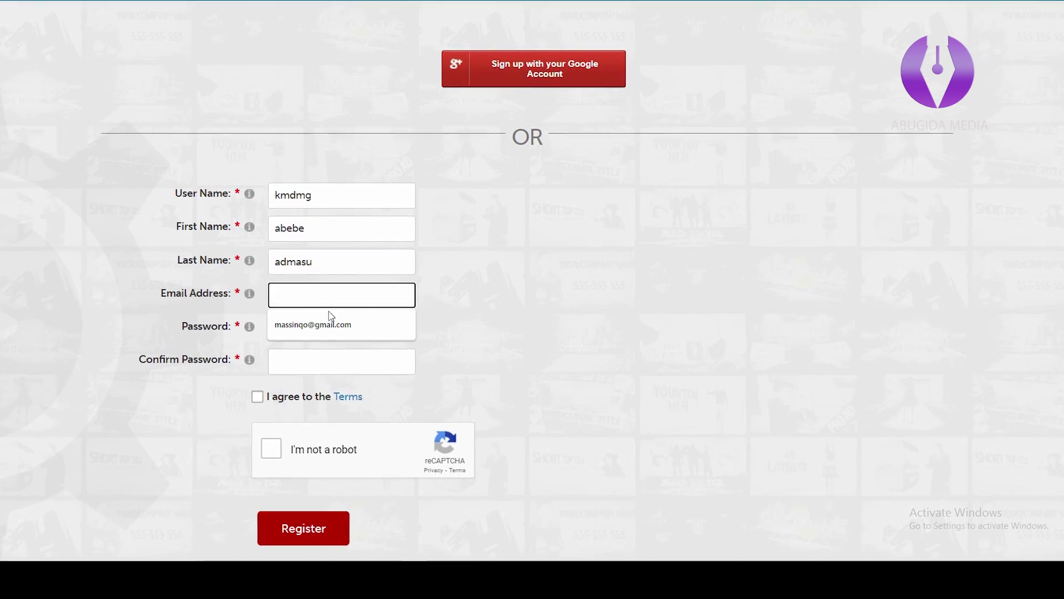
left_click(330, 320)
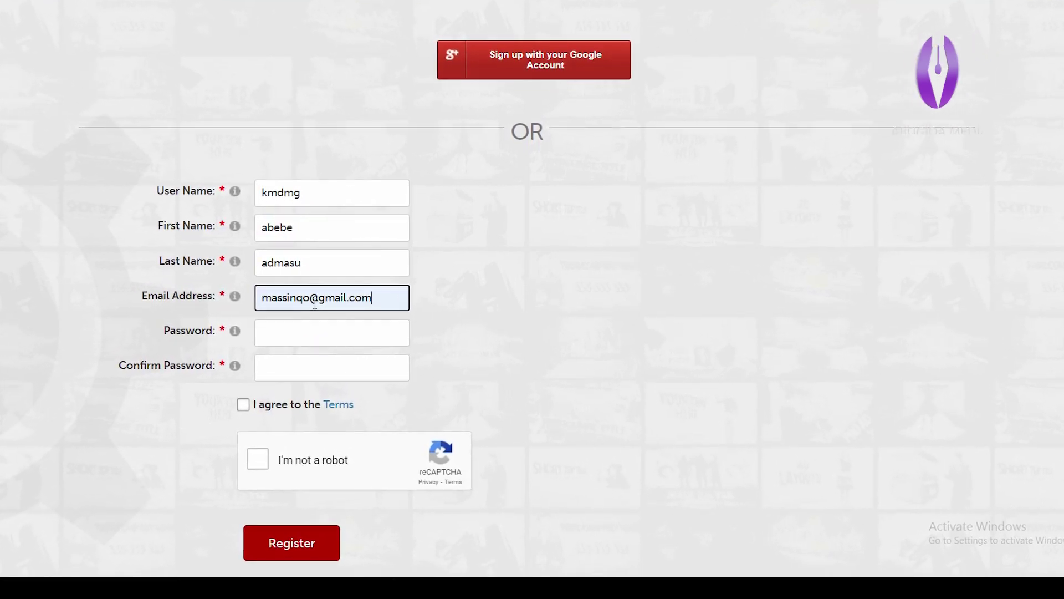
Enter the account password and paste the same password into the confirmation field.
left_click(317, 330)
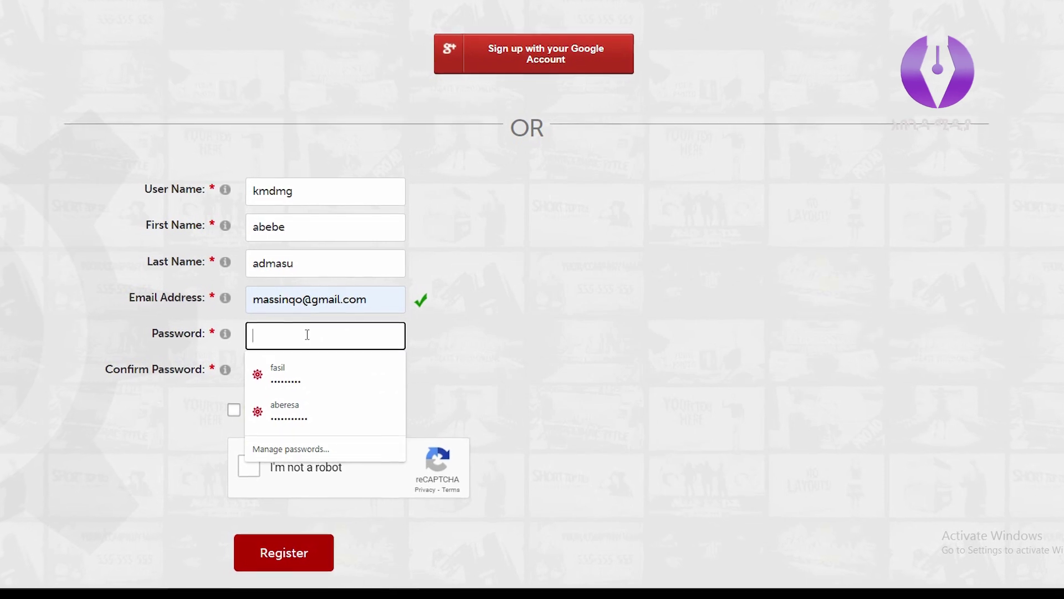
type("12")
key("BackSpace")
key("BackSpace")
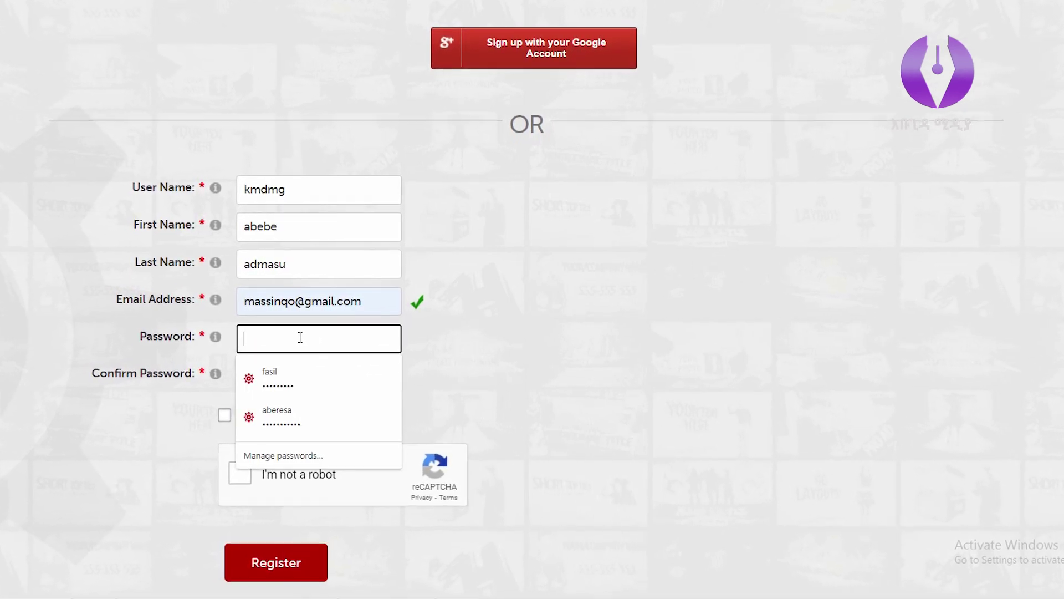
type("1")
left_click(300, 373)
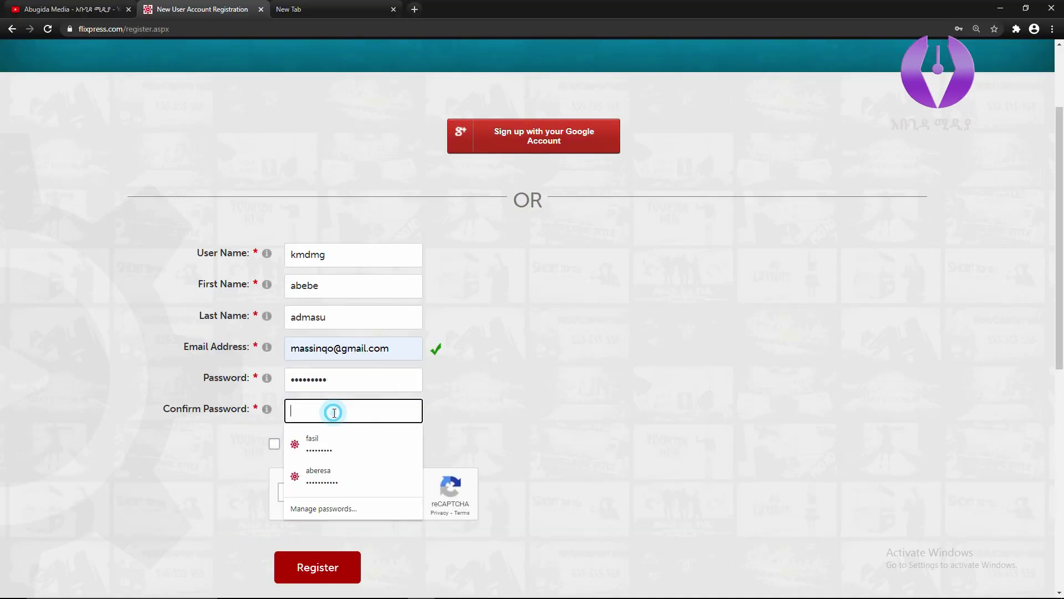
key("ctrl+v")
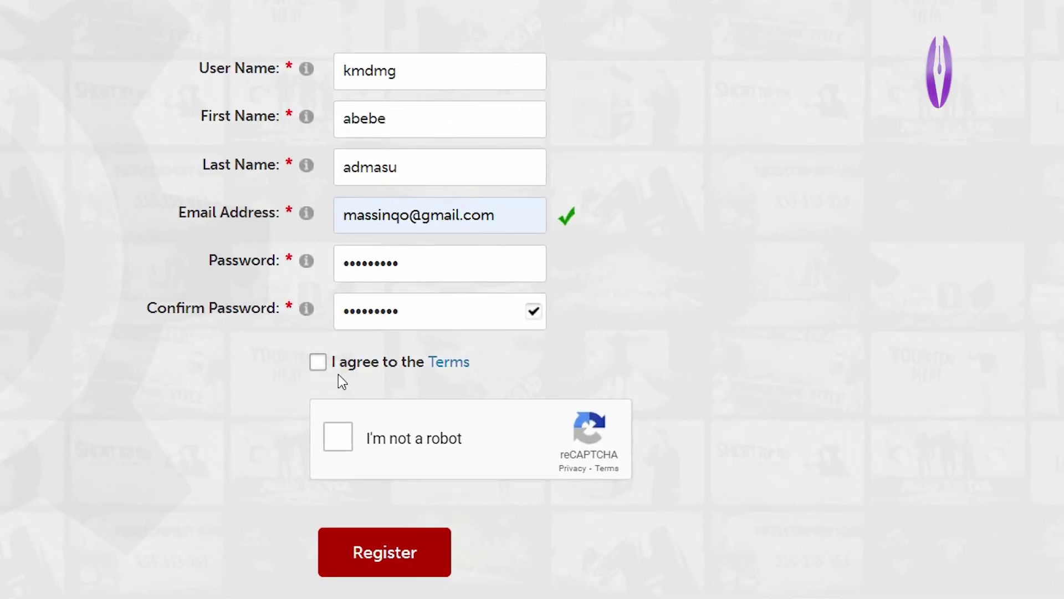
Pass the reCAPTCHA by selecting the three traffic-light images and verifying.
scroll(607, 354, "down", 2)
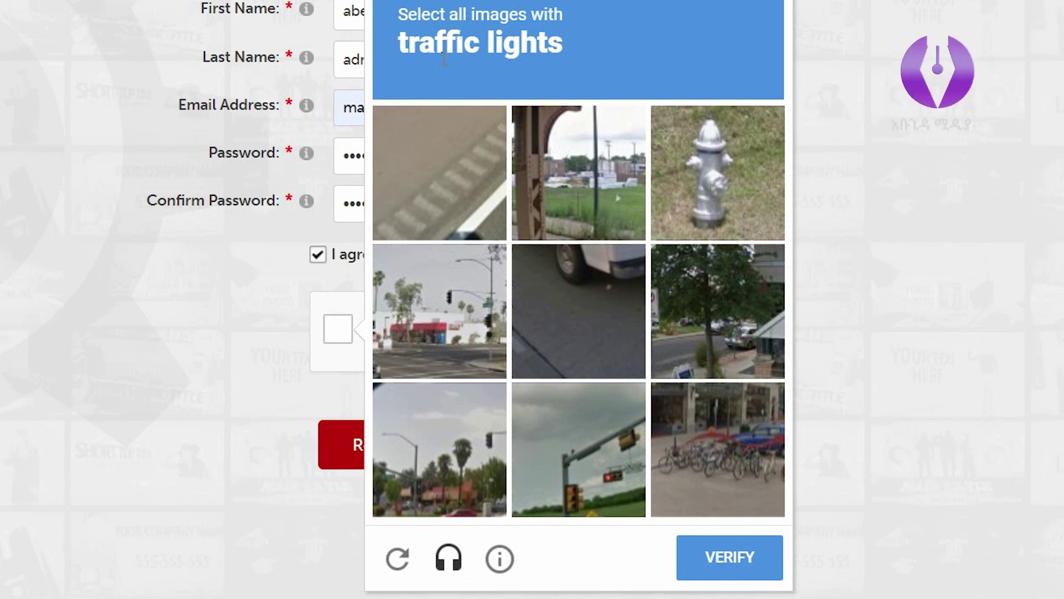
left_click(454, 318)
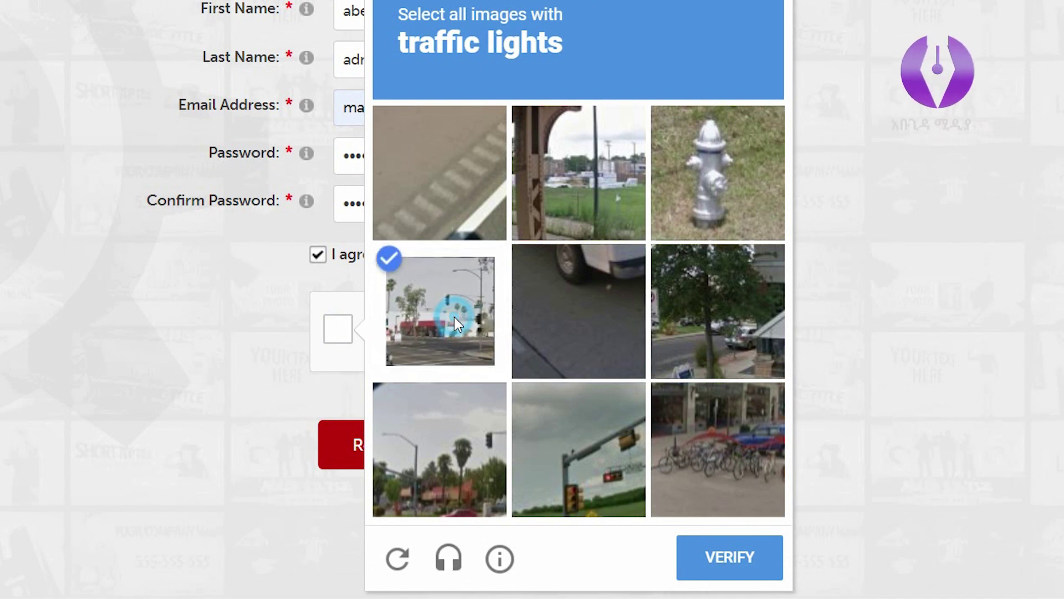
left_click(475, 506)
left_click(582, 462)
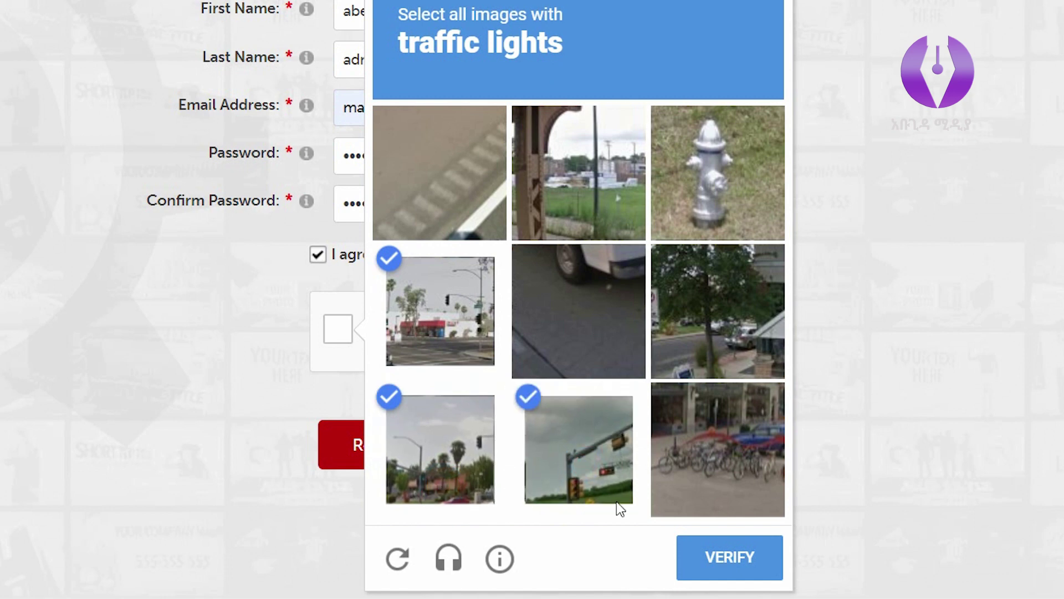
left_click(750, 558)
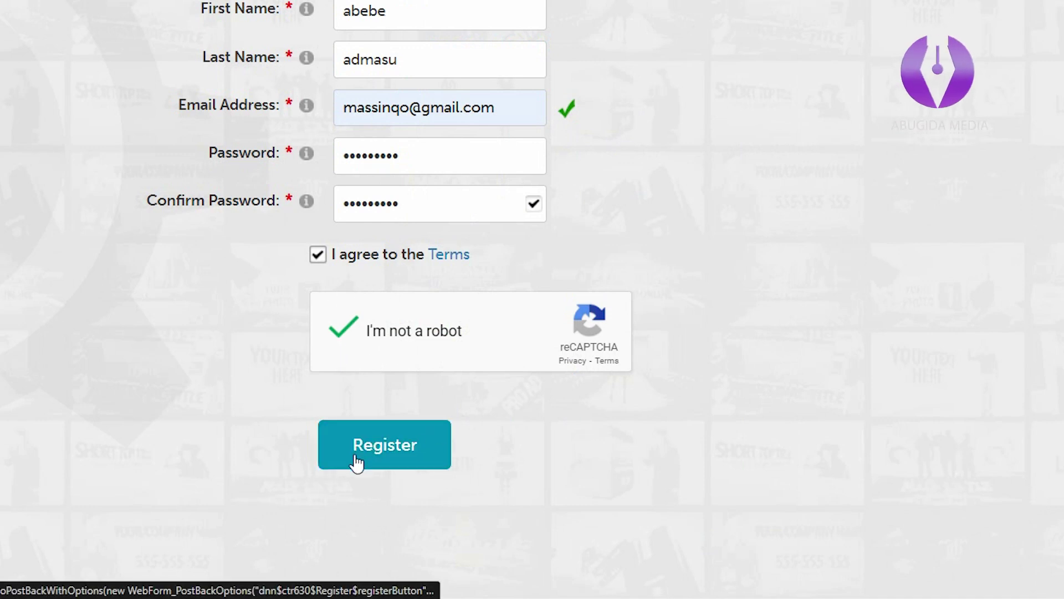
Register the account and choose the Free plan.
left_click(410, 460)
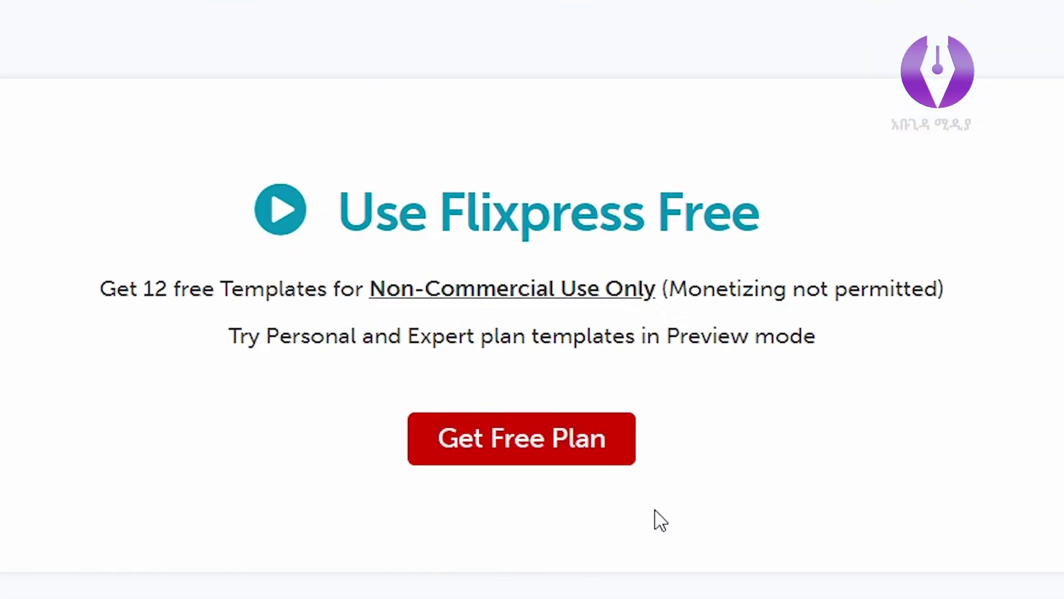
left_click(531, 451)
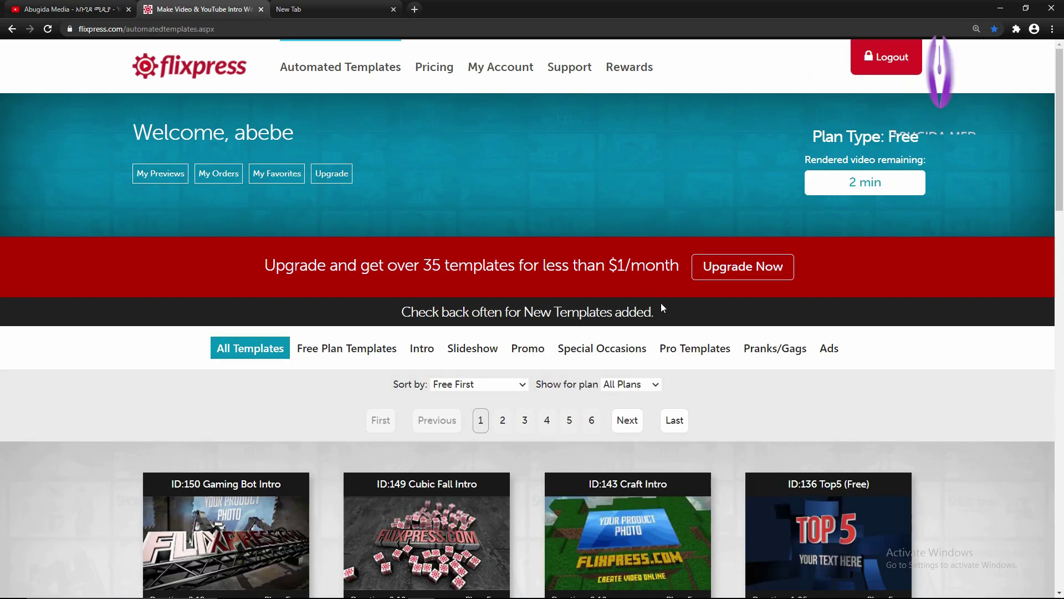
scroll(994, 424, "down", 4)
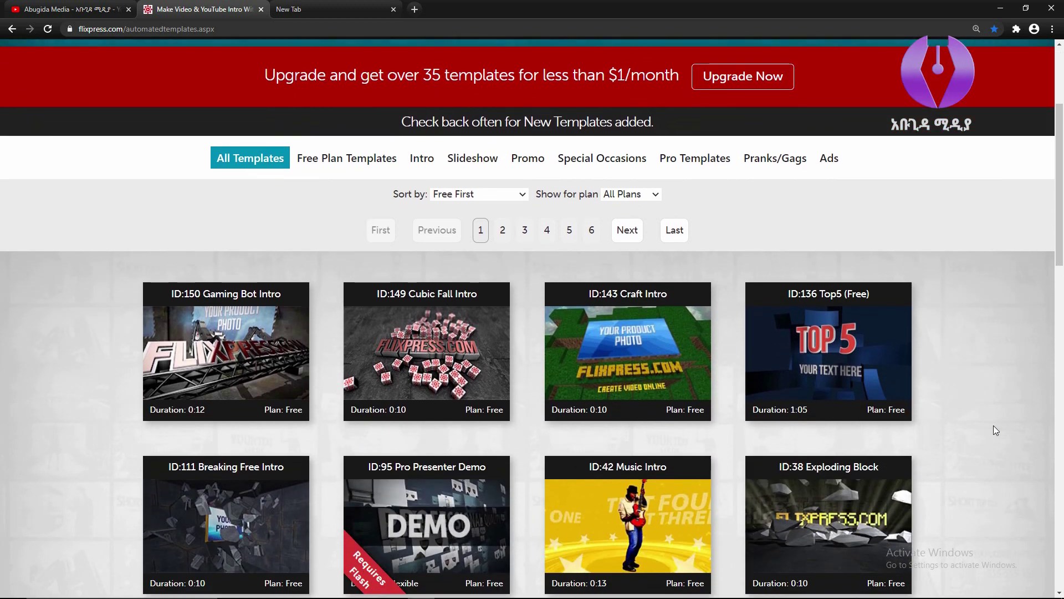
scroll(993, 424, "down", 4)
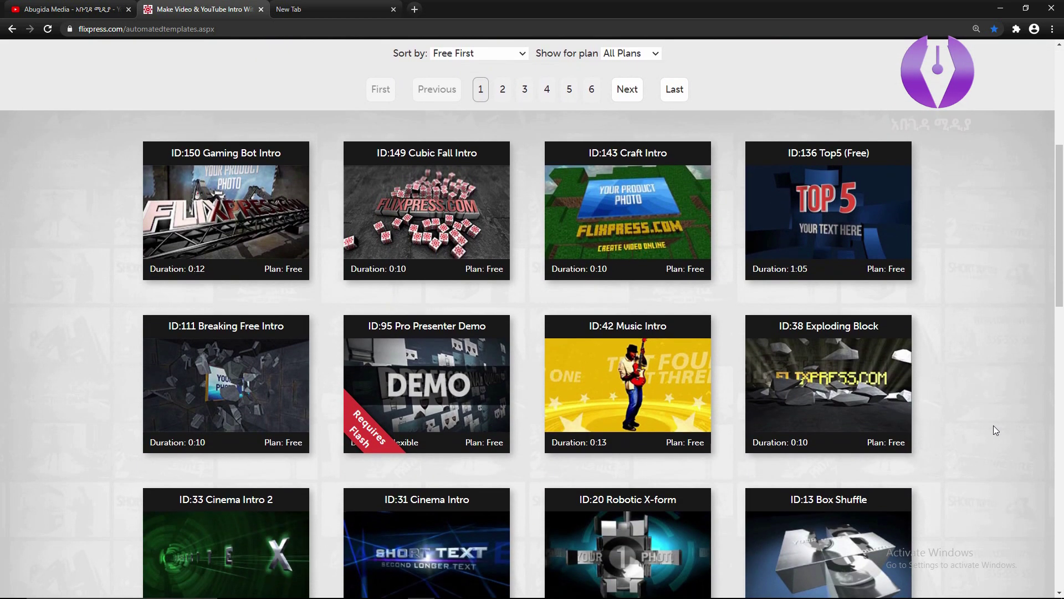
scroll(994, 425, "down", 3)
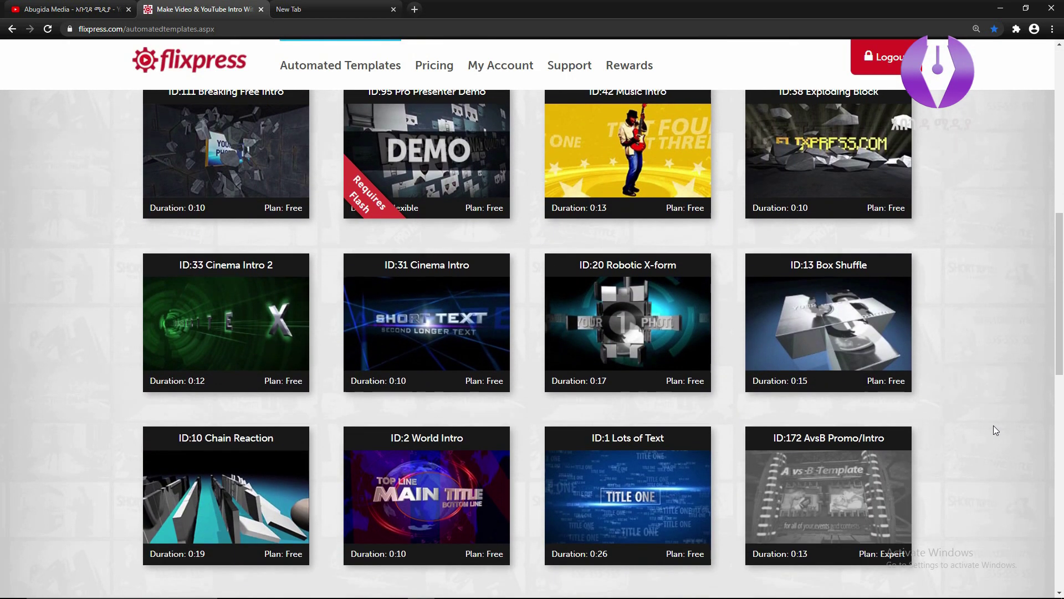
scroll(993, 424, "down", 6)
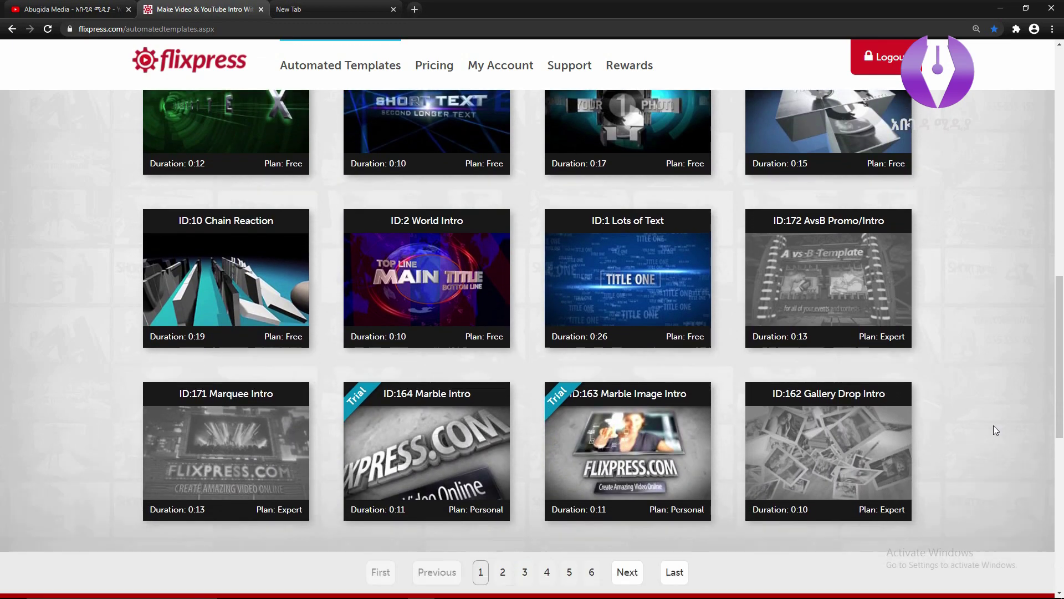
scroll(994, 426, "up", 11)
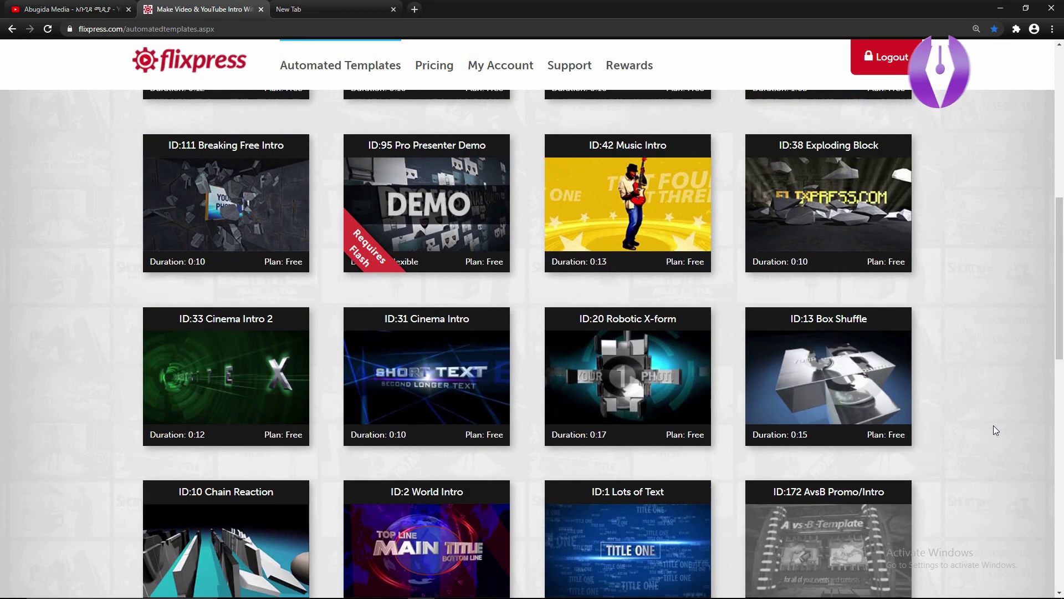
scroll(993, 425, "down", 2)
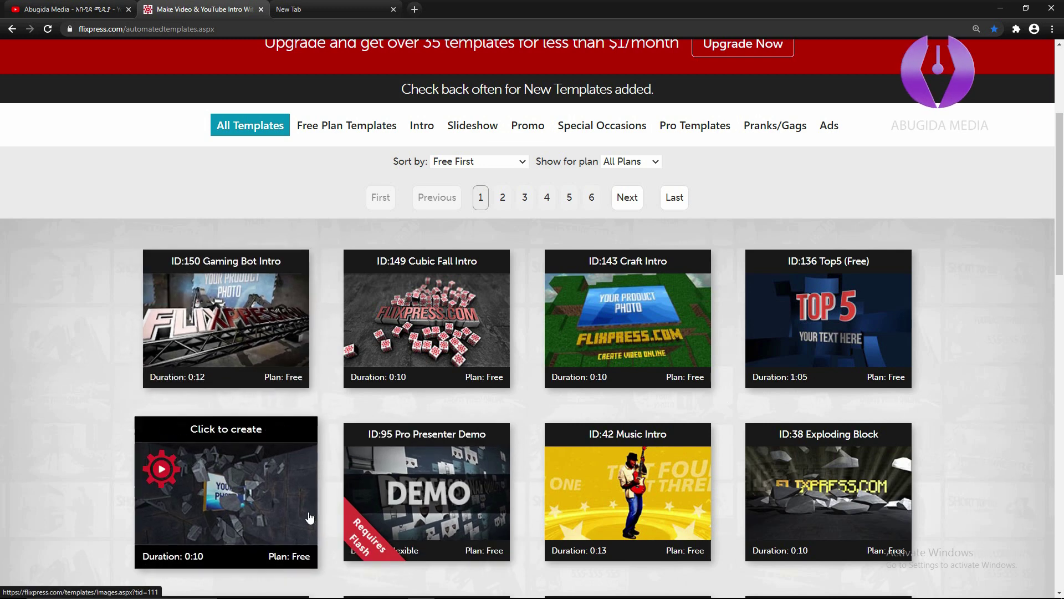
scroll(686, 514, "down", 4)
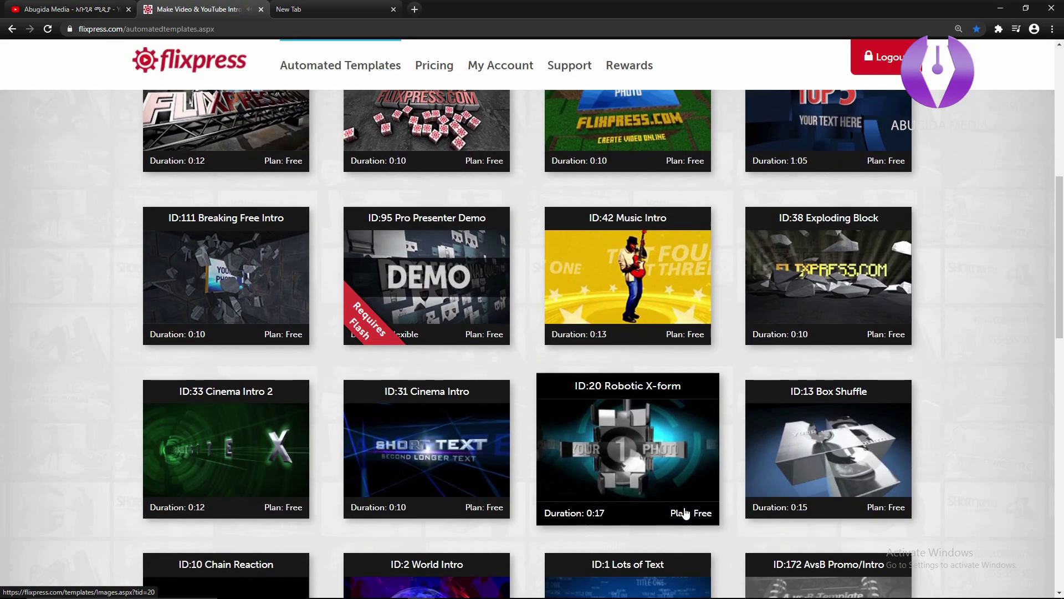
scroll(1009, 428, "down", 4)
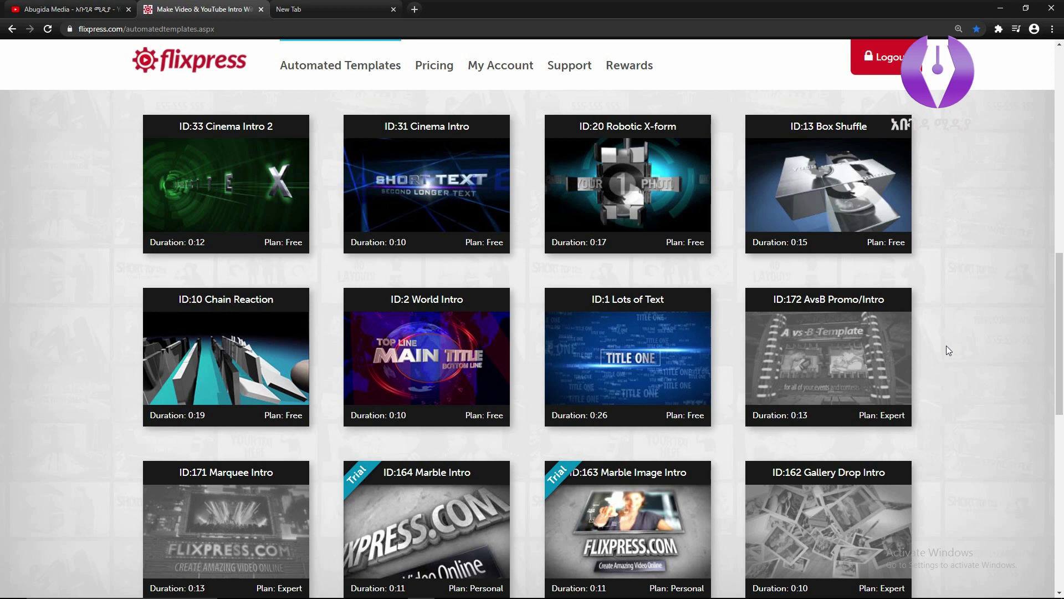
scroll(947, 347, "up", 10)
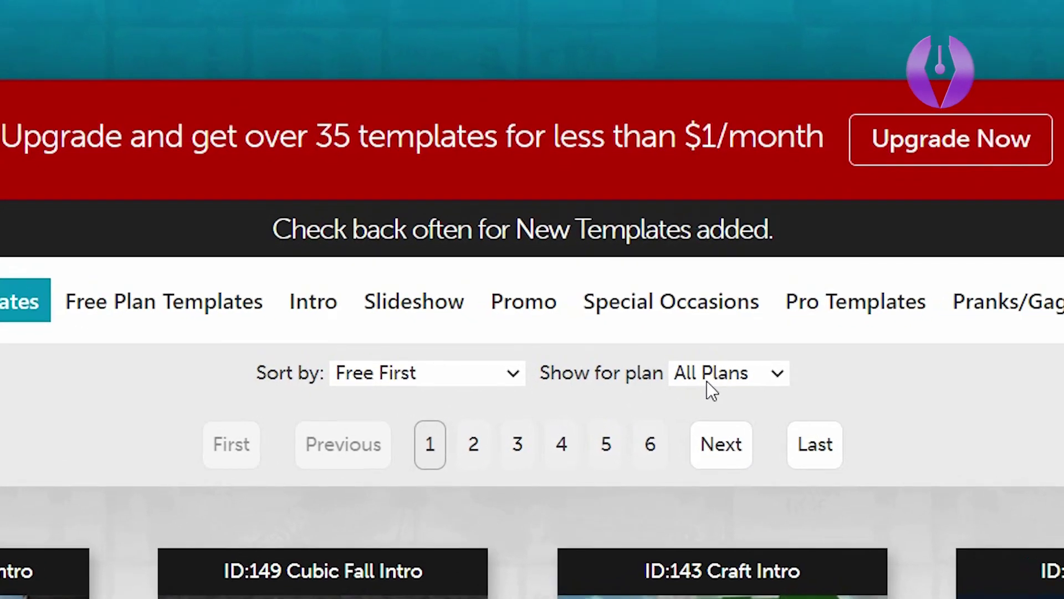
Set 'Show for plan' to Free and scroll down to the Robotic X-form template.
left_click(708, 378)
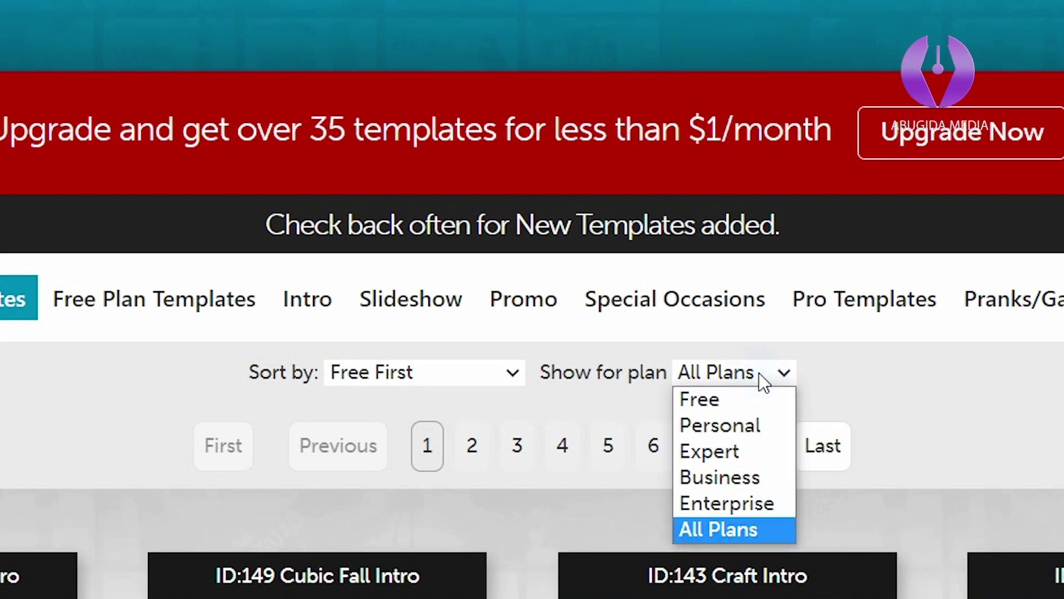
left_click(723, 403)
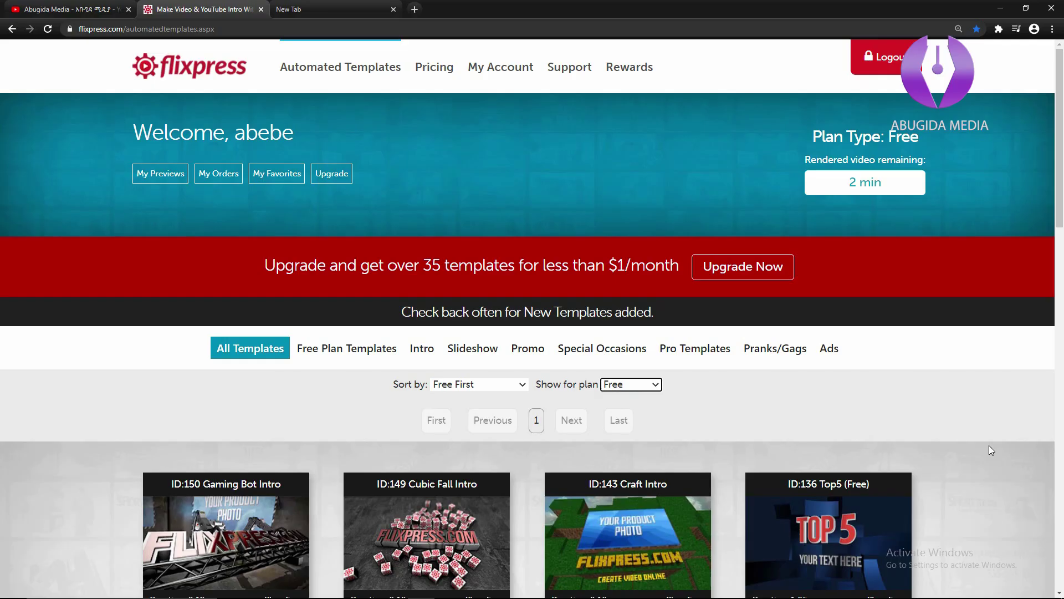
scroll(989, 445, "down", 3)
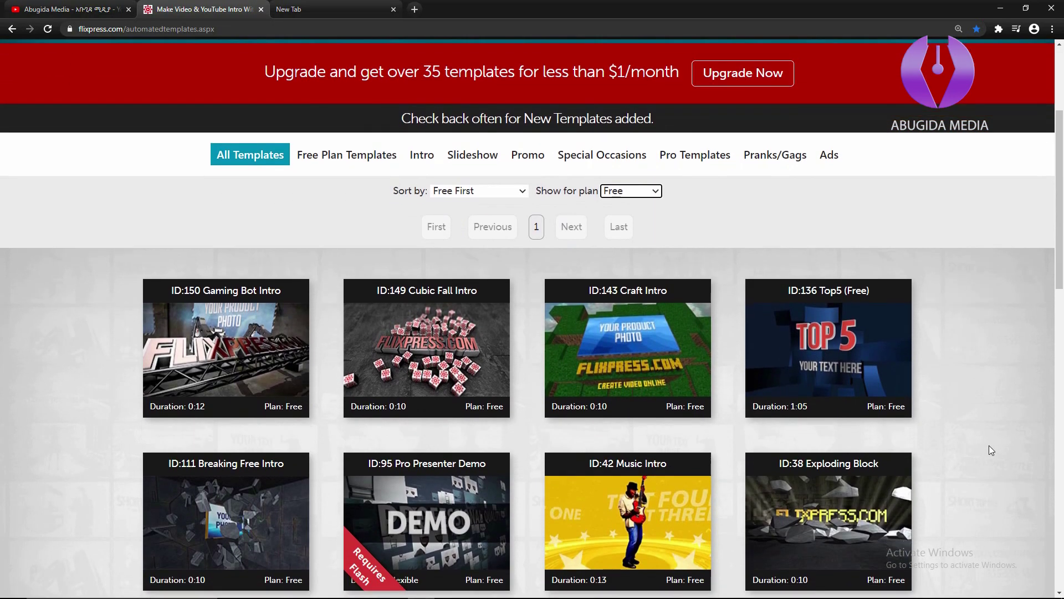
scroll(989, 450, "down", 4)
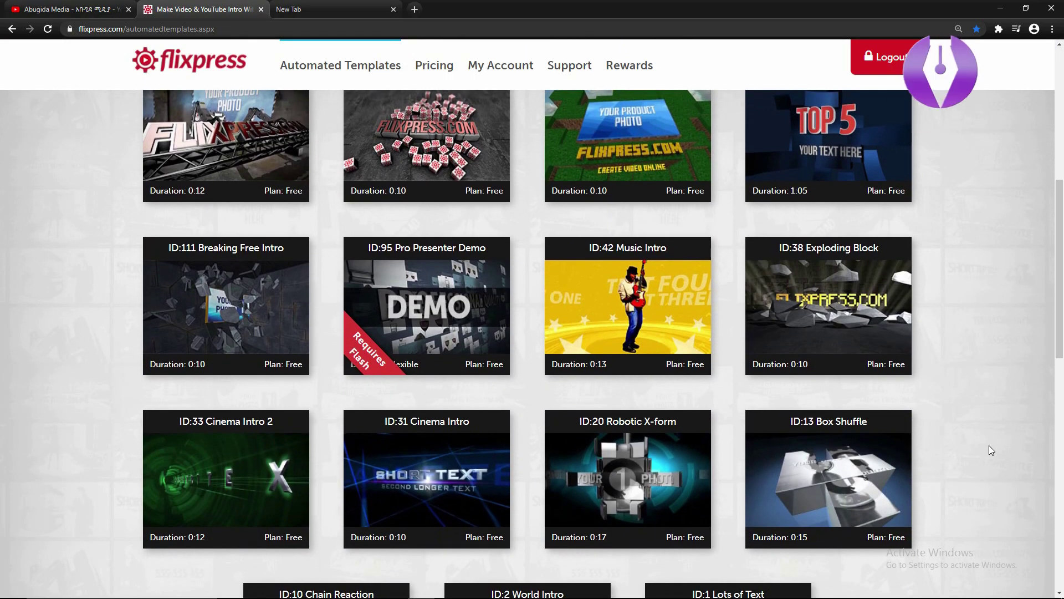
scroll(989, 446, "up", 4)
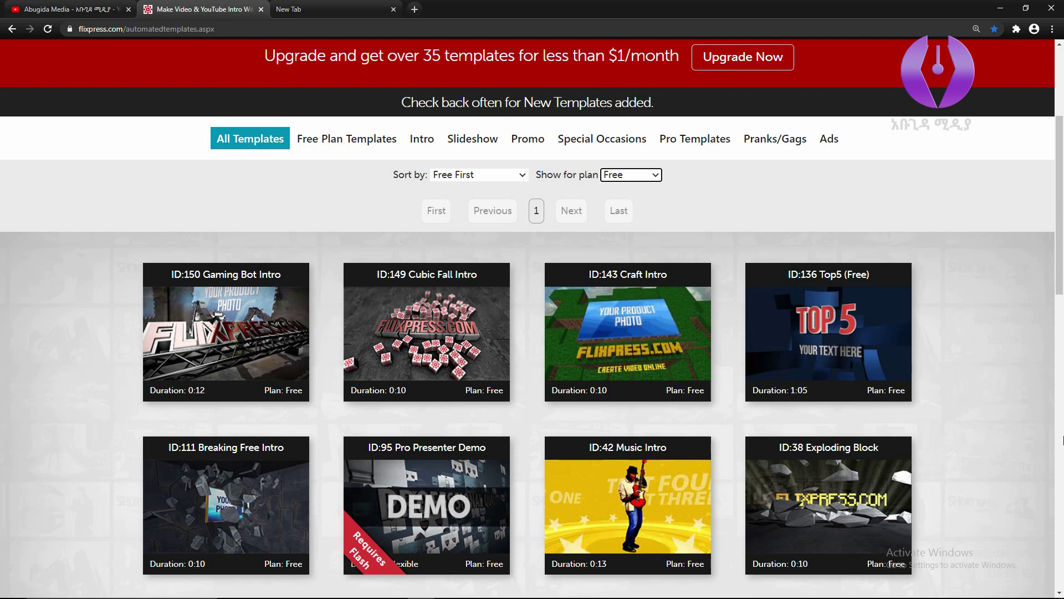
scroll(1007, 395, "down", 5)
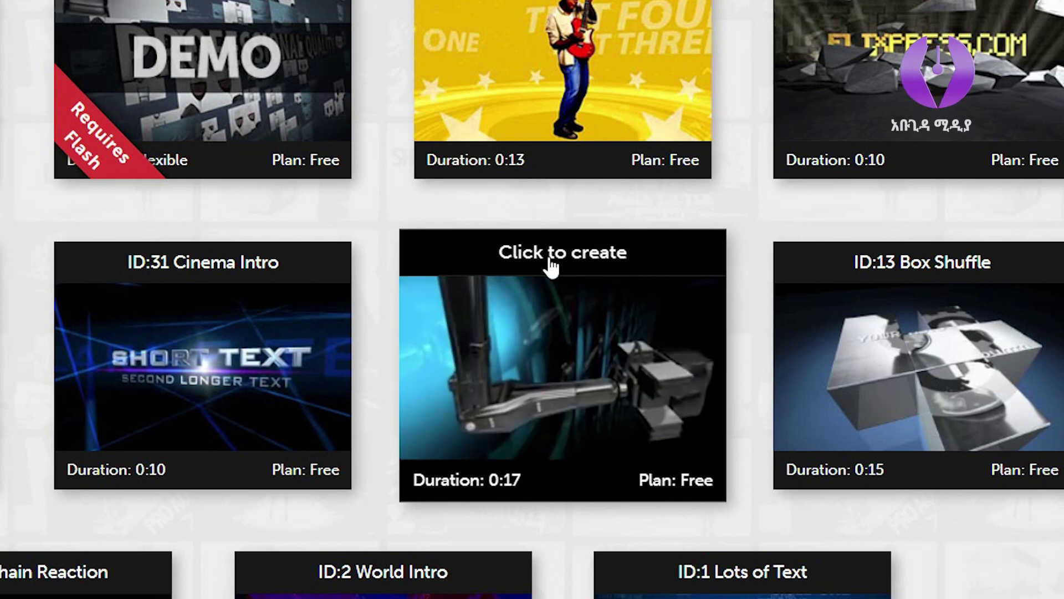
Open the ID:20 Robotic X-form template, then play, replay and pause its preview video.
left_click(582, 256)
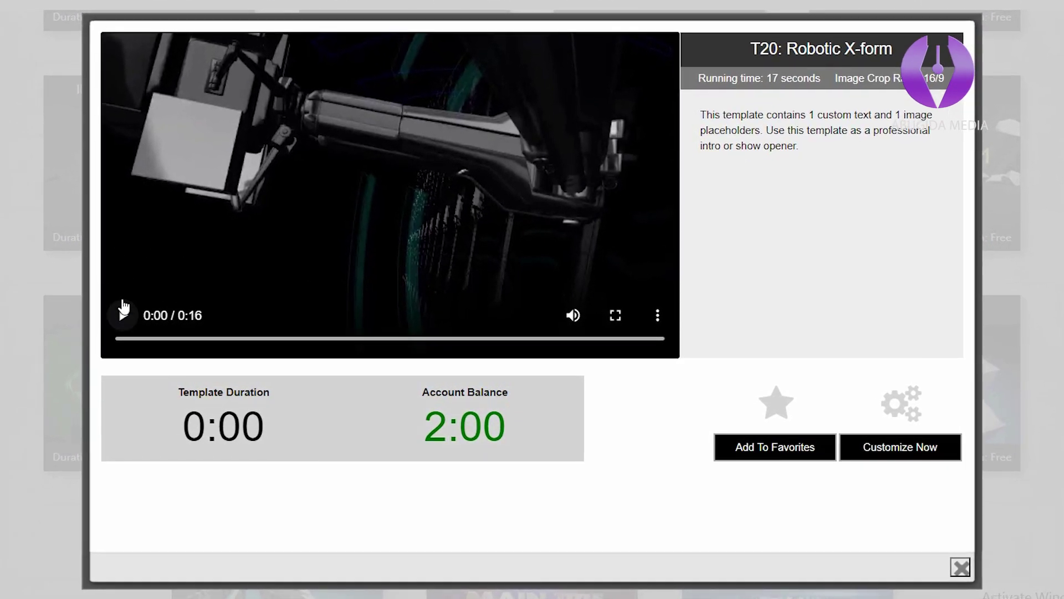
left_click(123, 310)
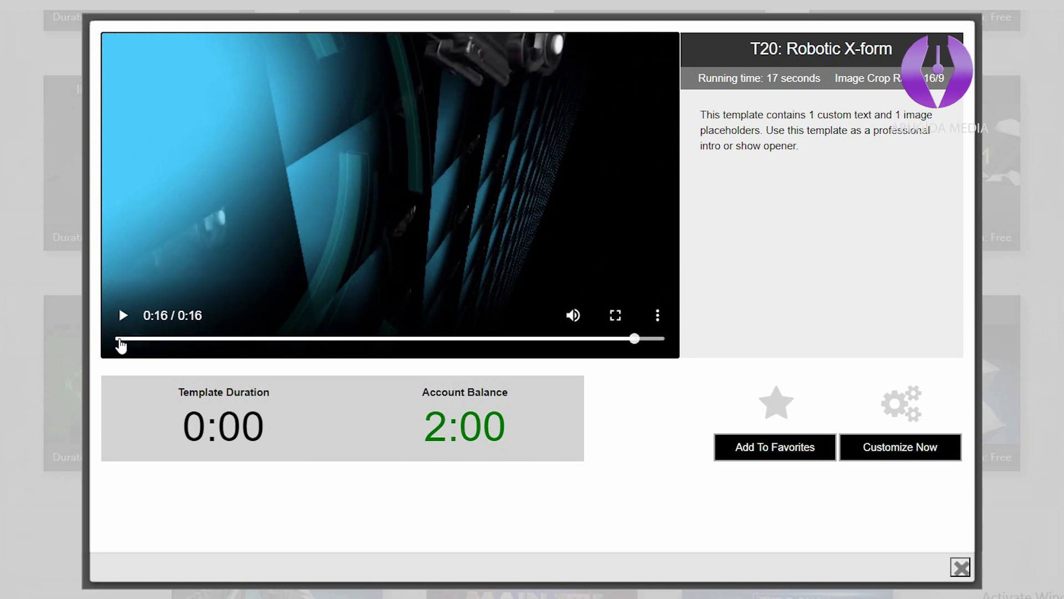
left_click(225, 333)
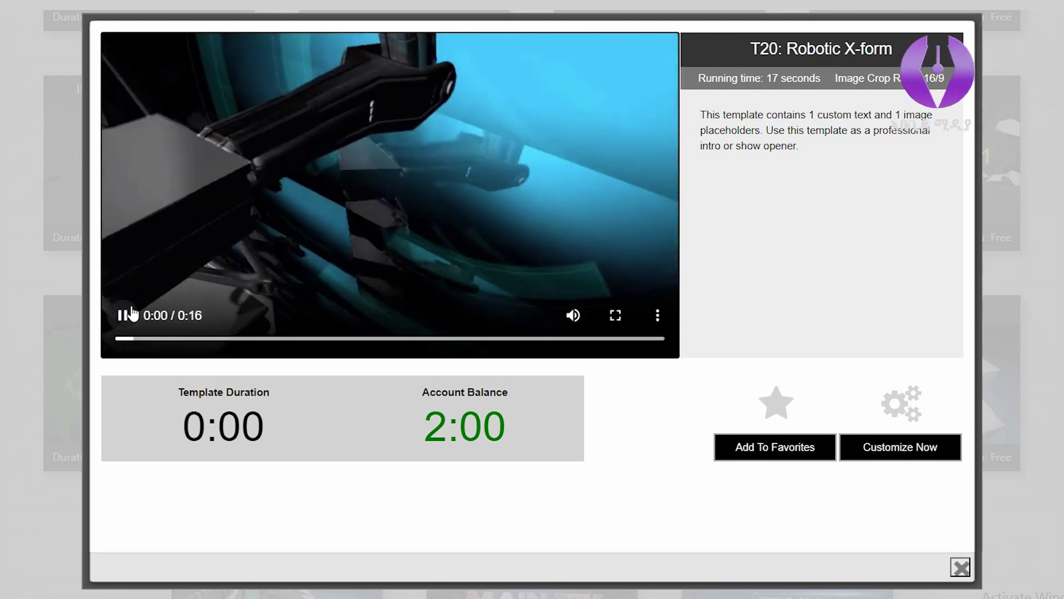
left_click(124, 318)
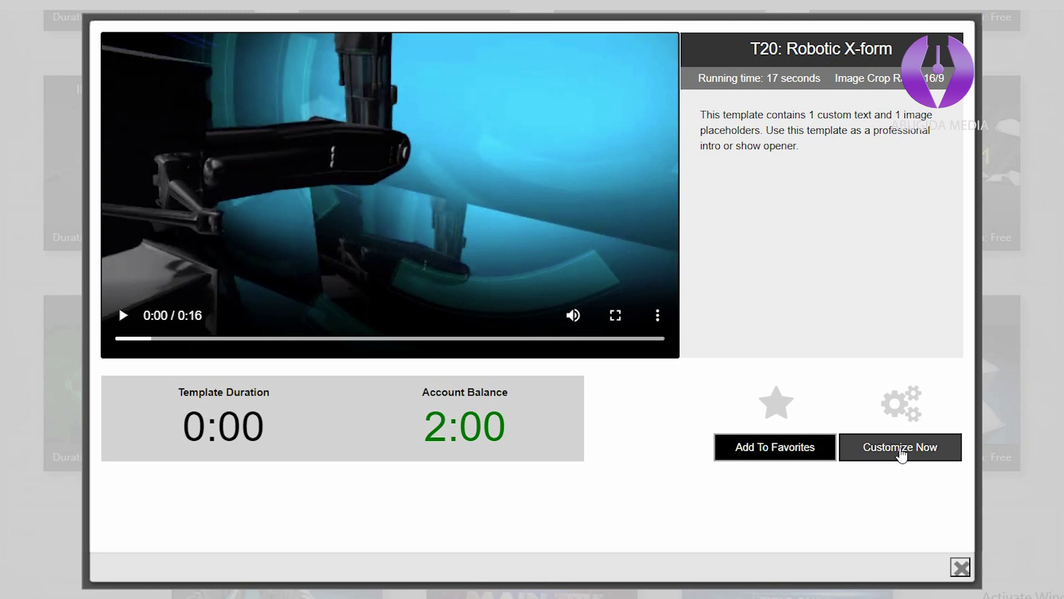
Choose Customize Now and upload new logo.jpg as the template's image.
left_click(901, 447)
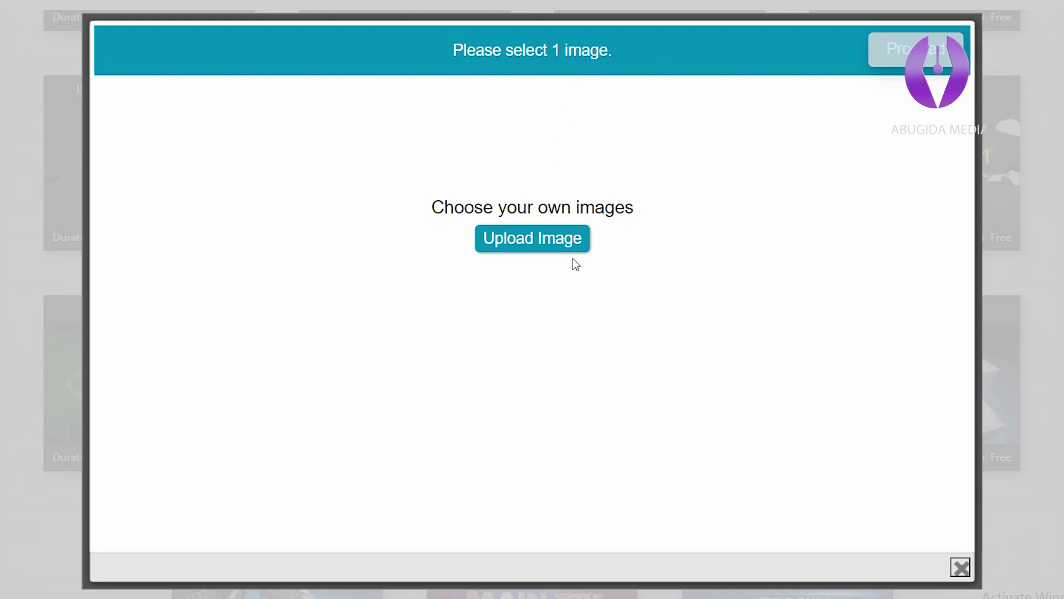
left_click(537, 246)
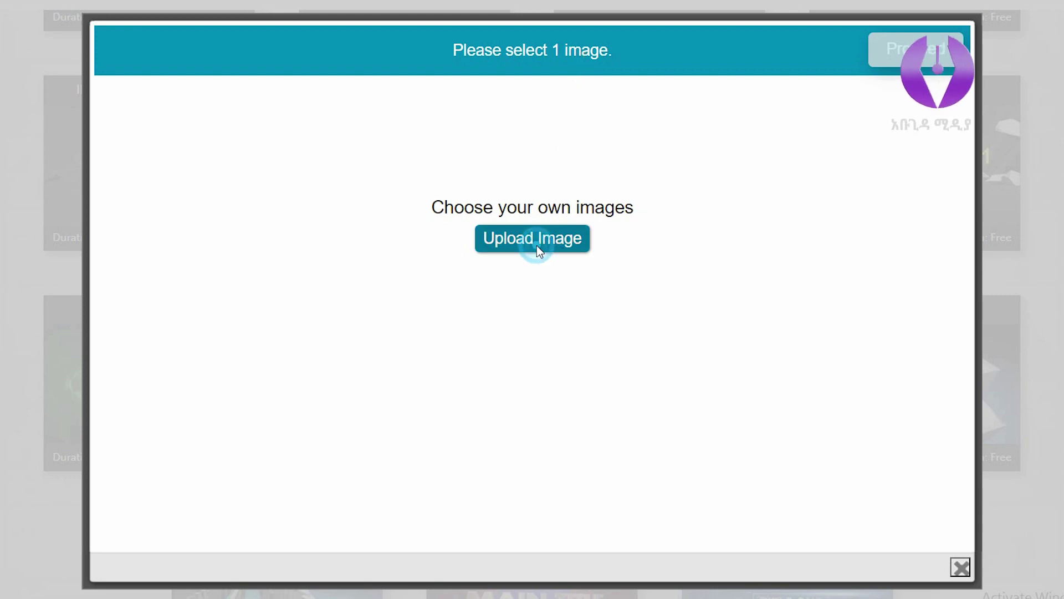
left_click_drag(631, 69, 641, 398)
left_click(508, 199)
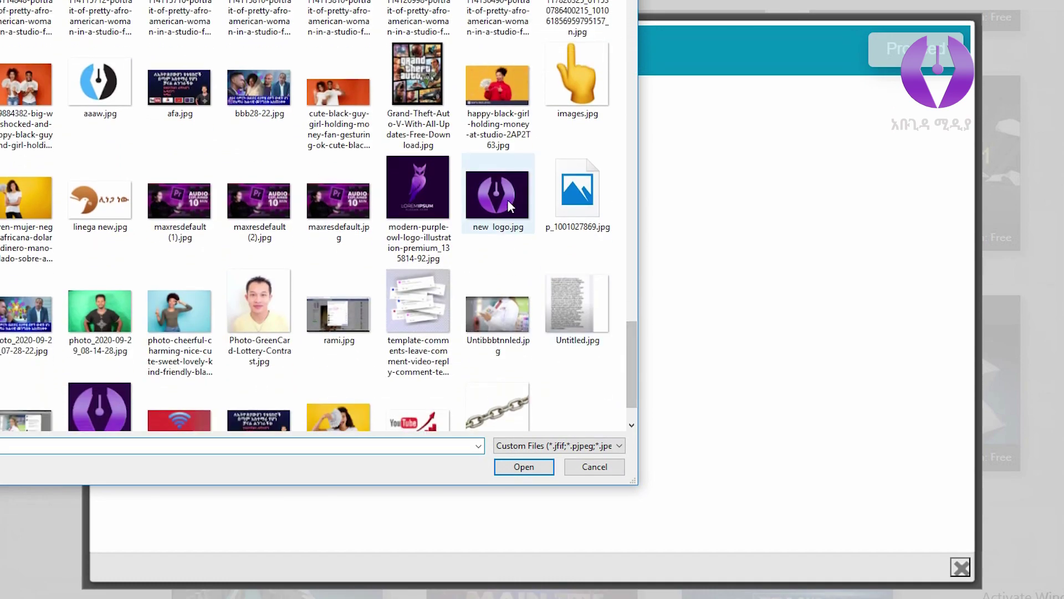
left_click(528, 467)
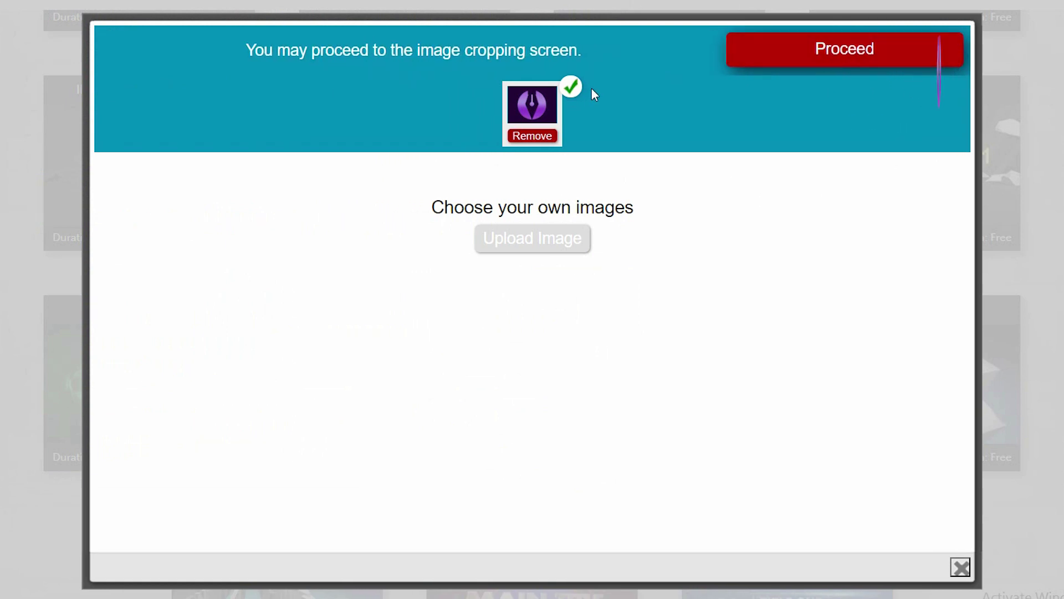
Shift the crop box down over the purple pen logo and accept the crop.
left_click(858, 54)
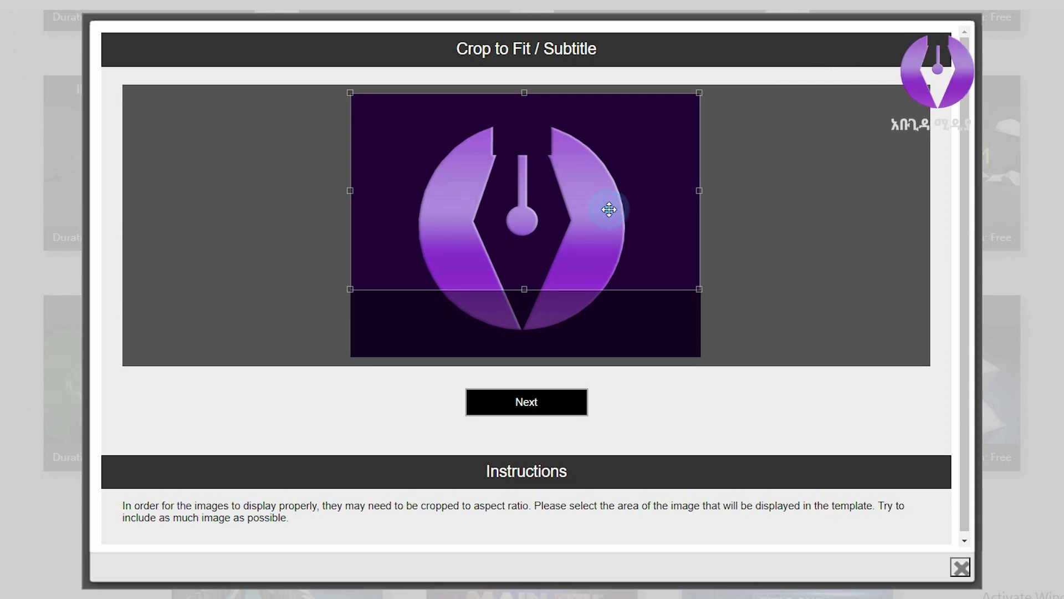
left_click_drag(611, 210, 607, 251)
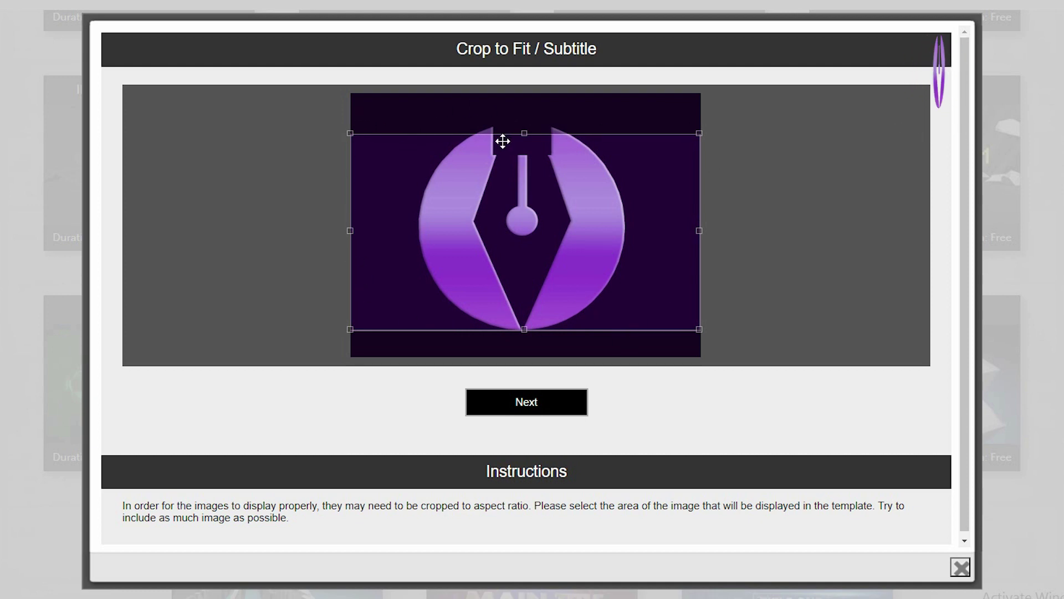
left_click(563, 410)
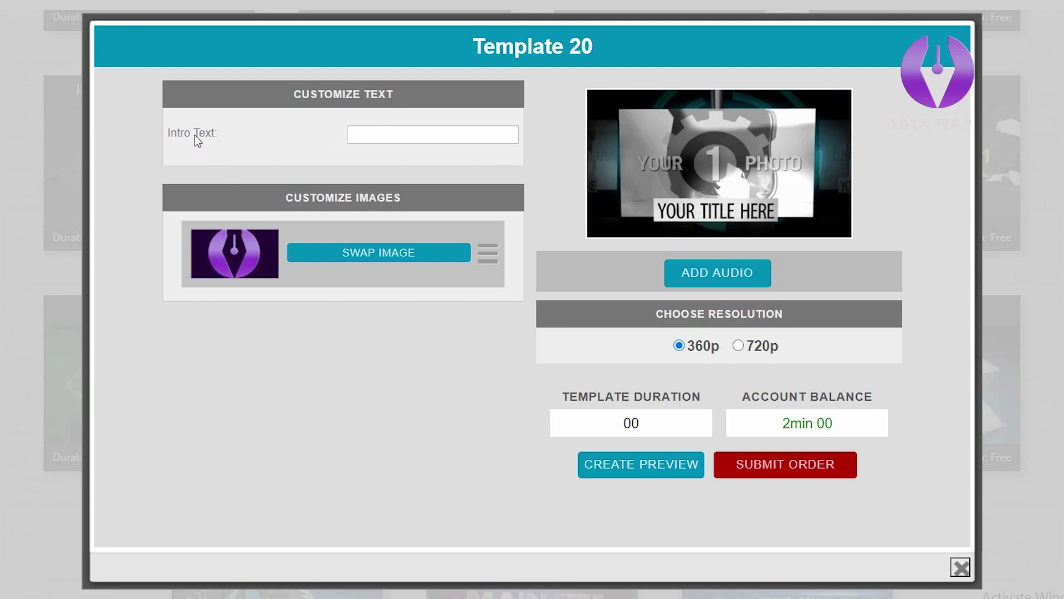
Fill the intro text with the Abugida Media suggestion and keep the resolution at 360p.
left_click(365, 137)
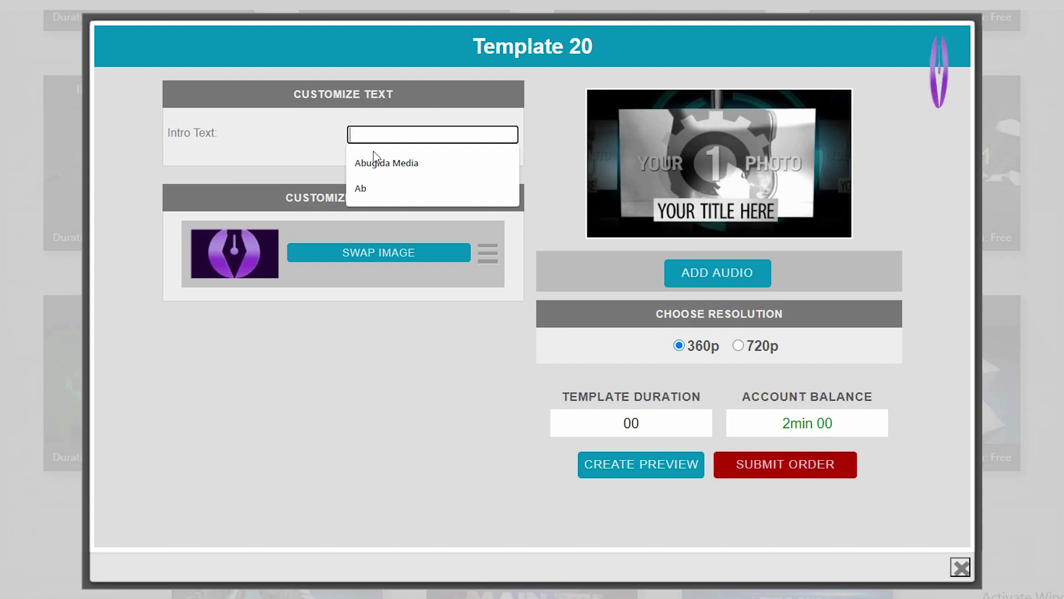
left_click(382, 165)
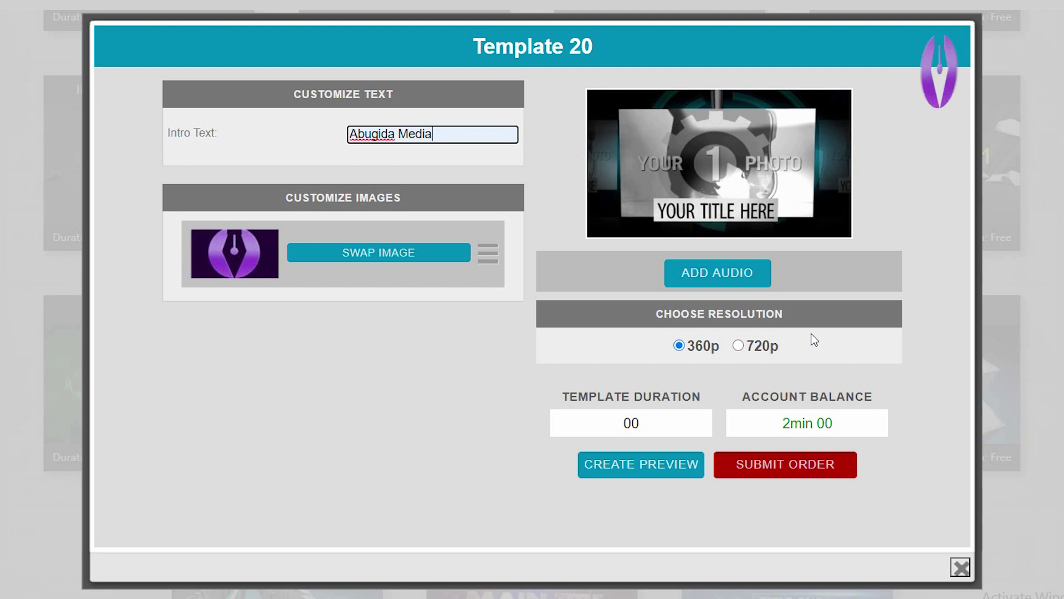
left_click(754, 347)
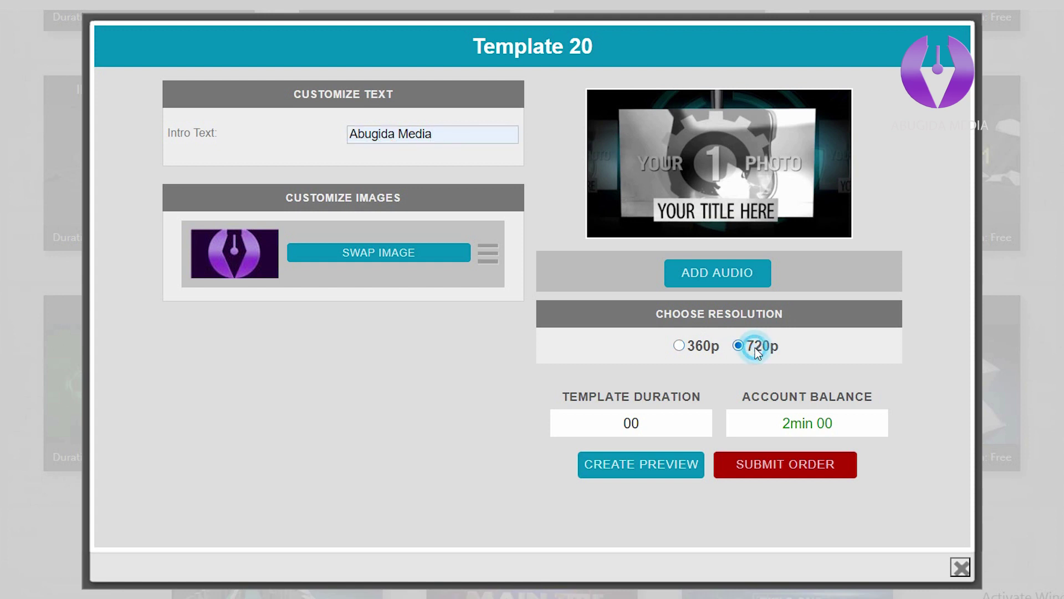
left_click(703, 347)
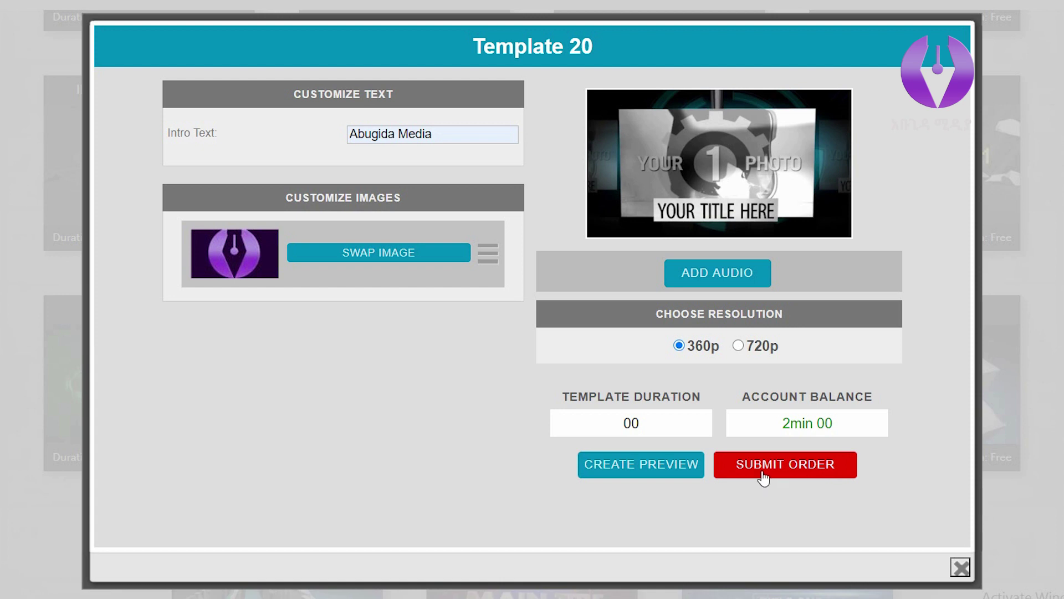
Submit the customized Robotic X-form template as a watermarked preview instead of an order.
left_click(824, 484)
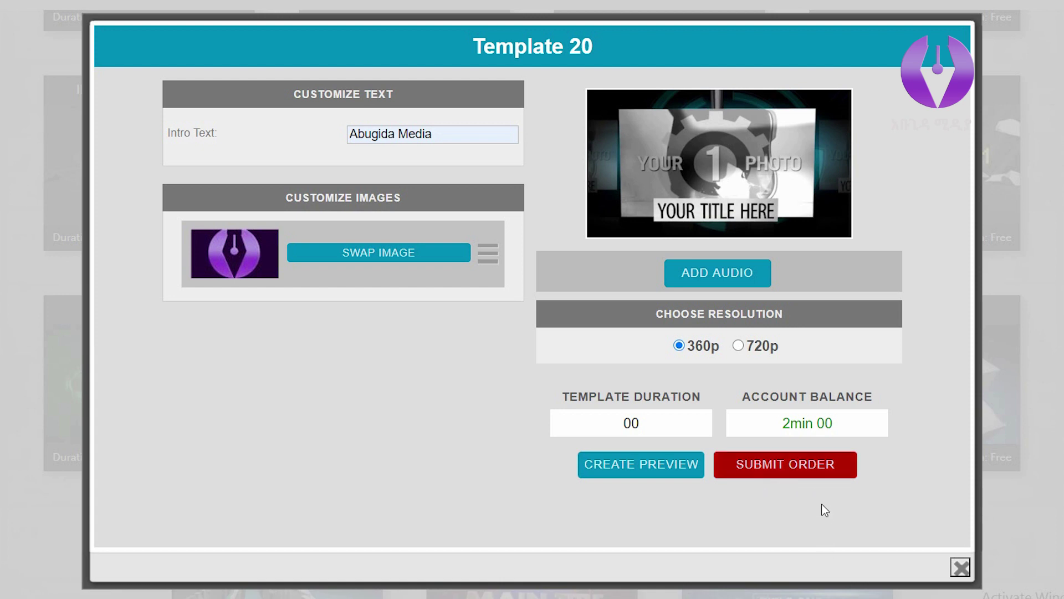
left_click(805, 467)
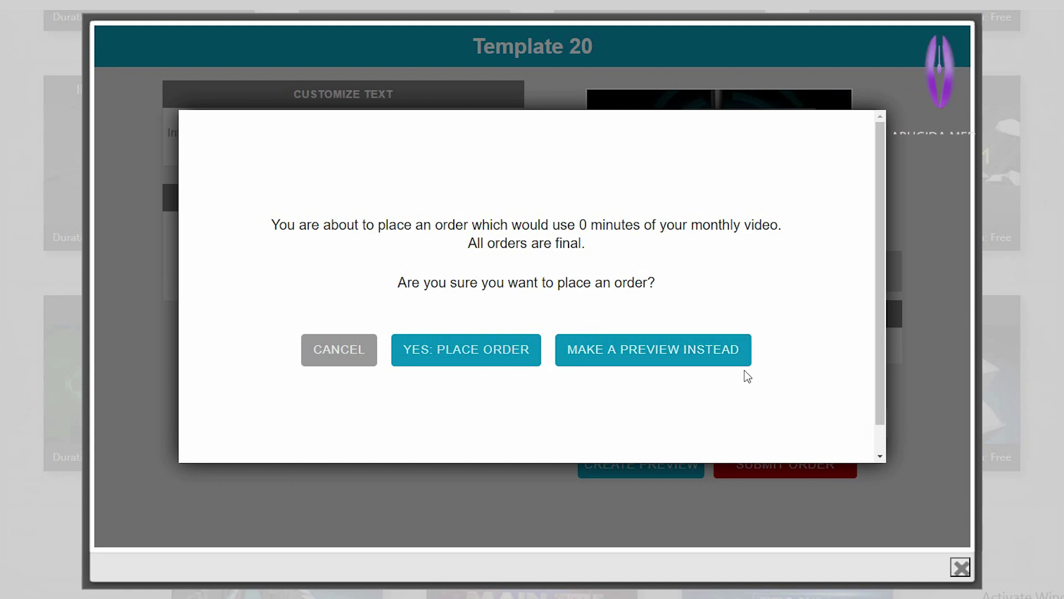
left_click(663, 350)
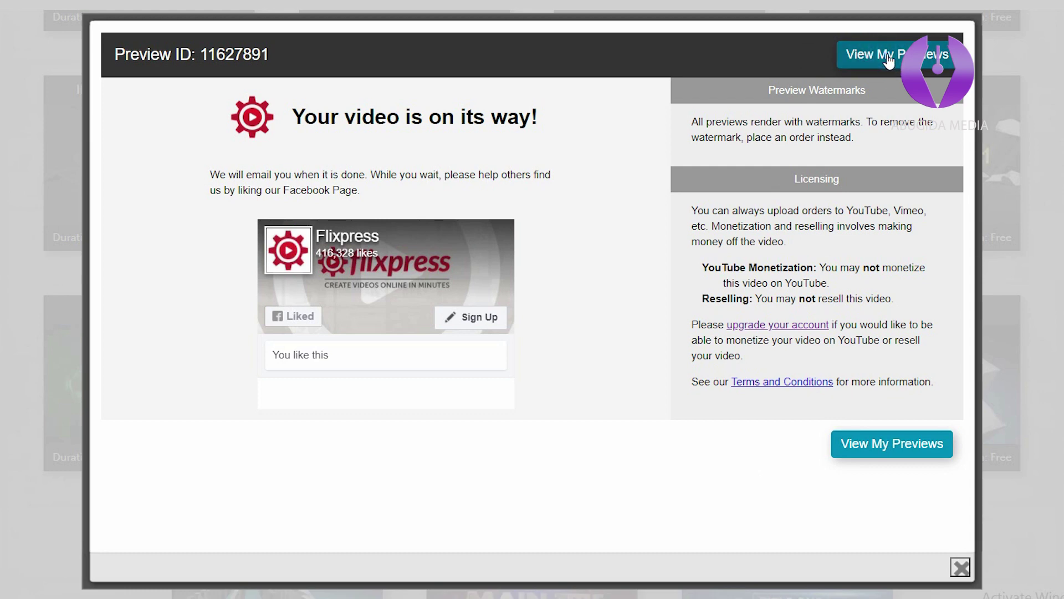
Open the new Robotic X-form preview from View My Previews.
left_click(889, 60)
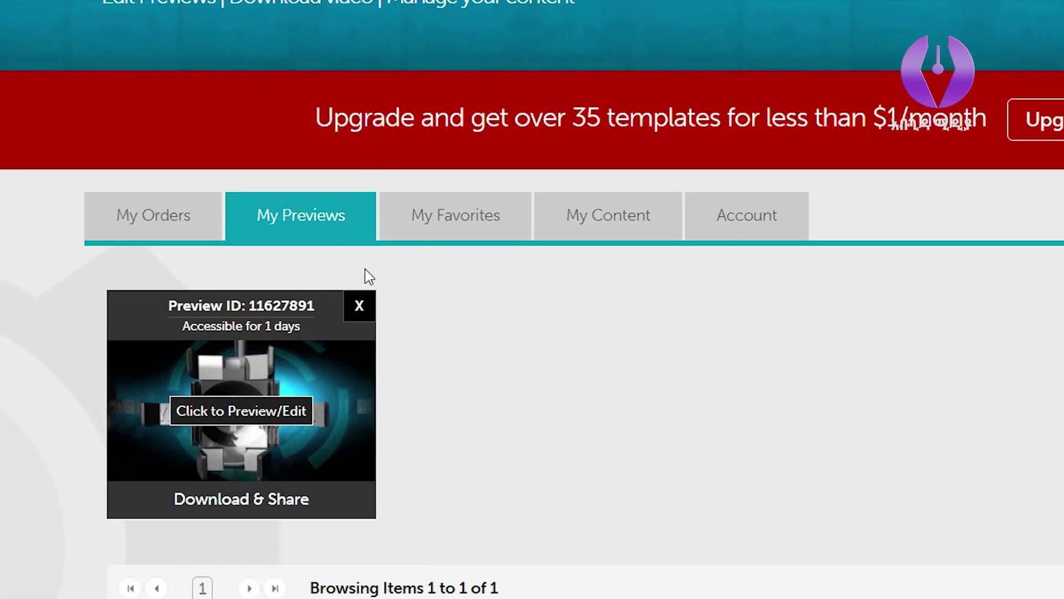
scroll(519, 338, "down", 2)
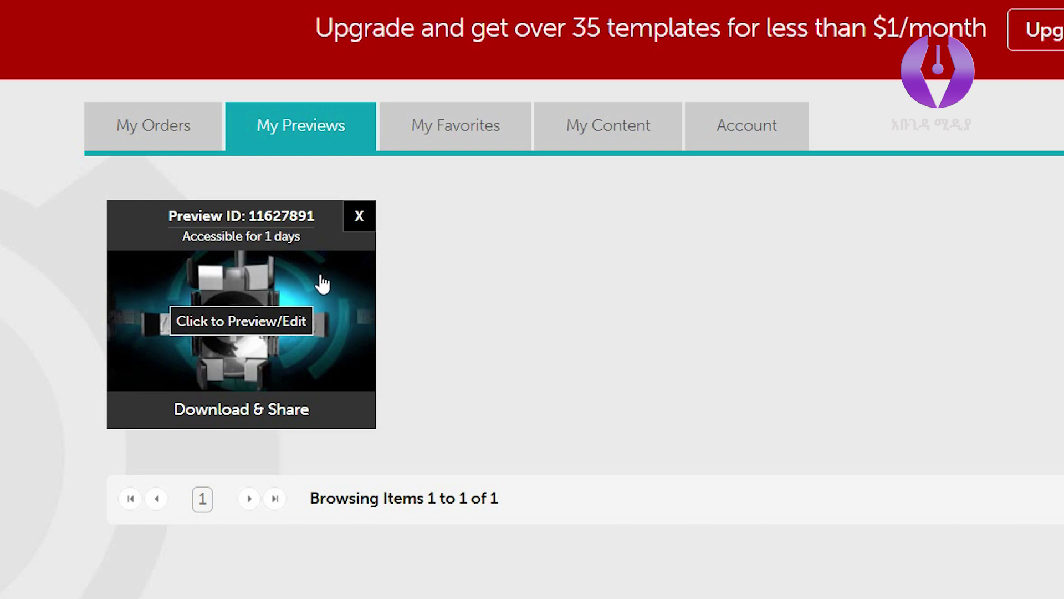
left_click(338, 285)
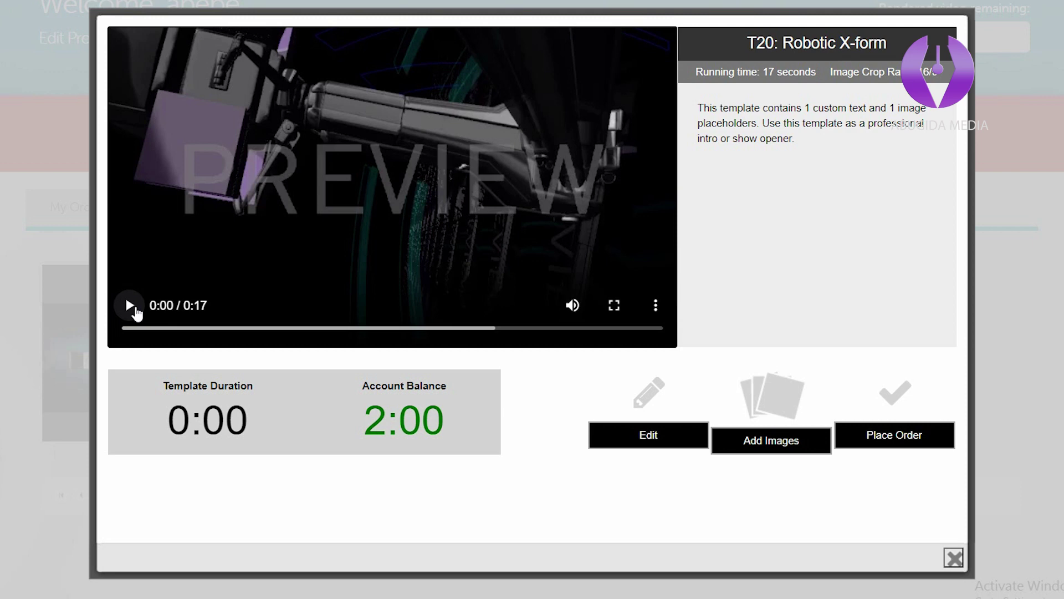
Play the preview, pause it at 0:14, and download it from the player's menu.
left_click(133, 307)
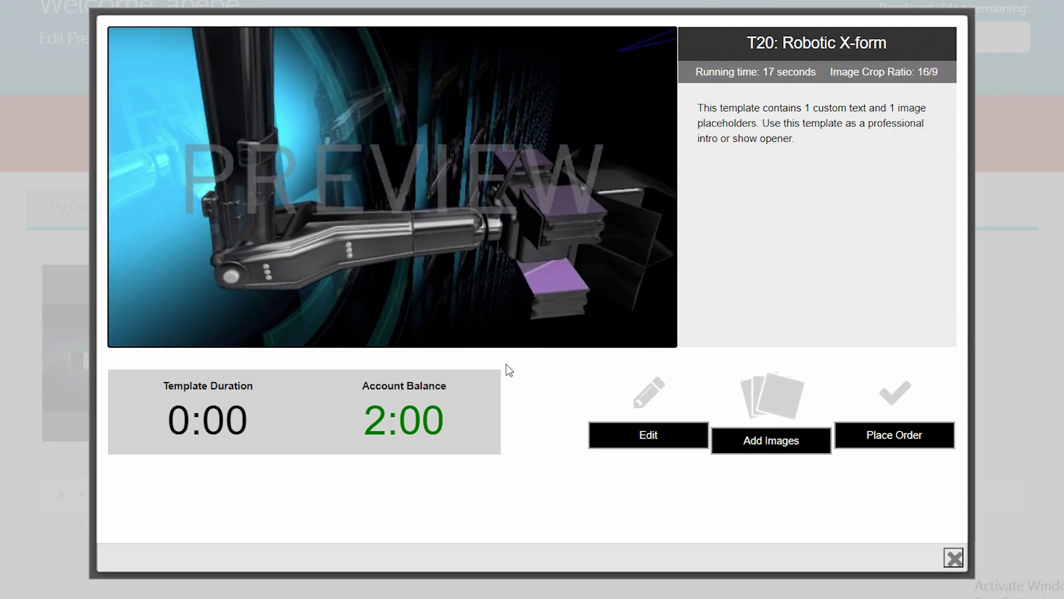
left_click(129, 305)
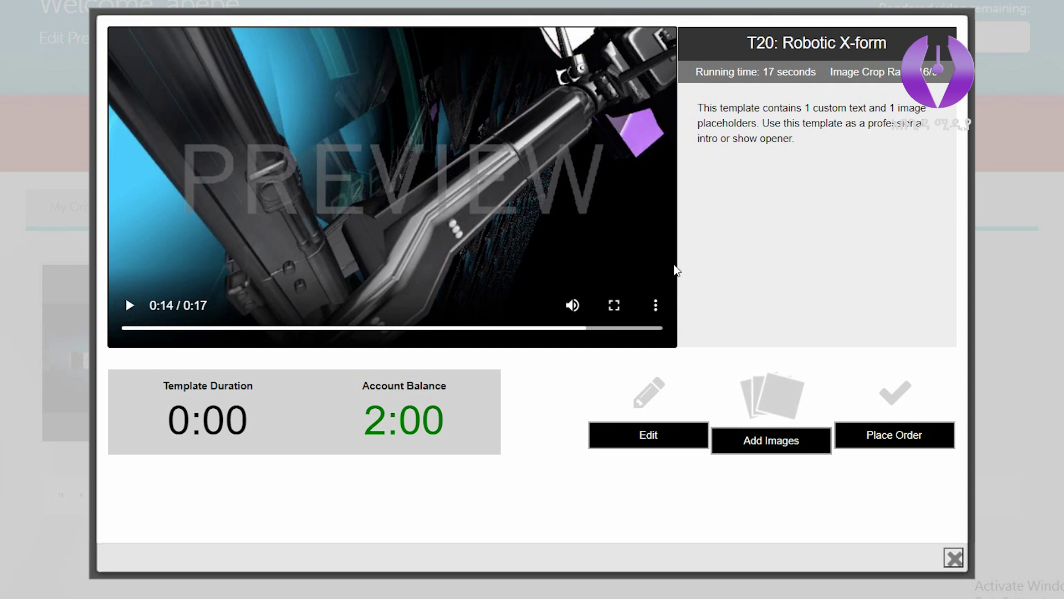
left_click(656, 306)
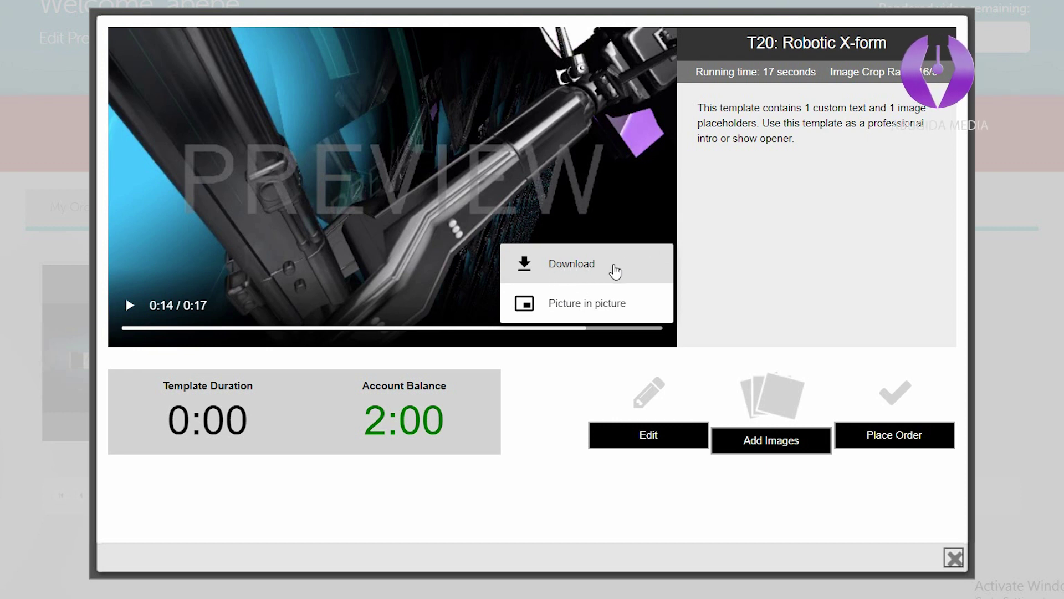
left_click(615, 272)
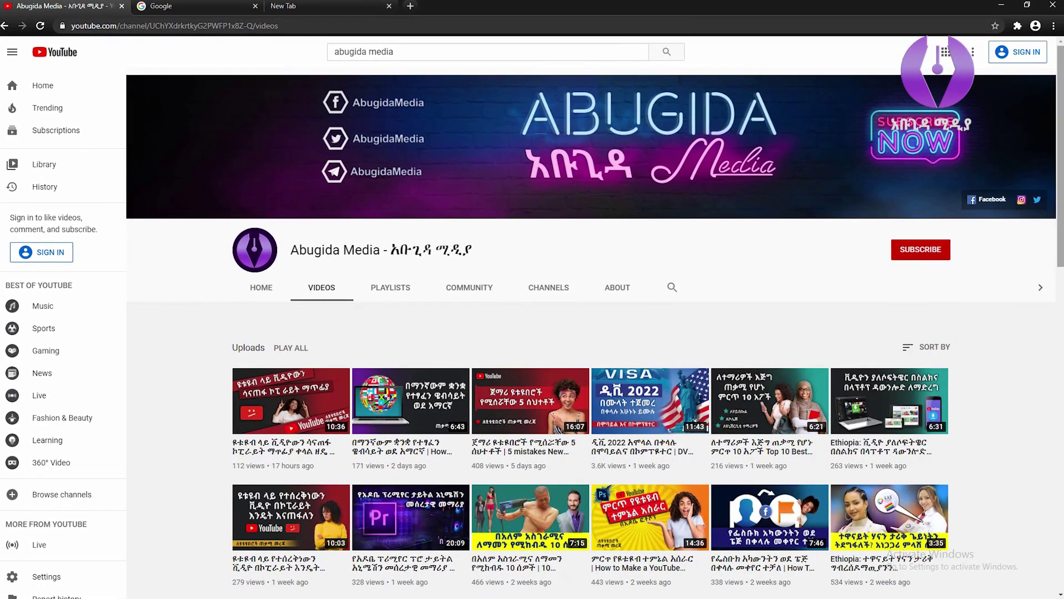
scroll(587, 388, "down", 3)
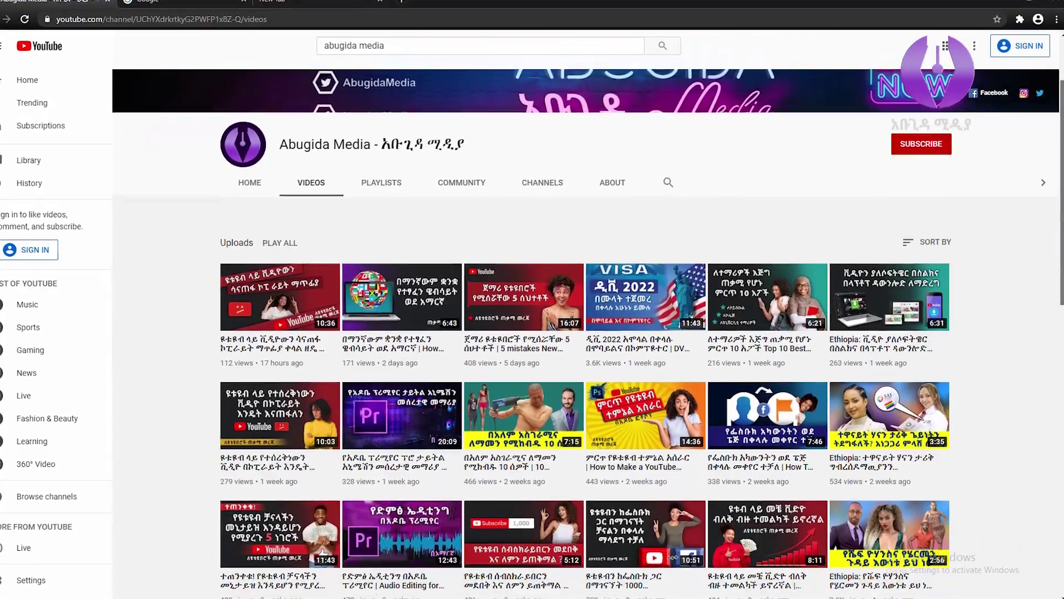
scroll(576, 333, "down", 3)
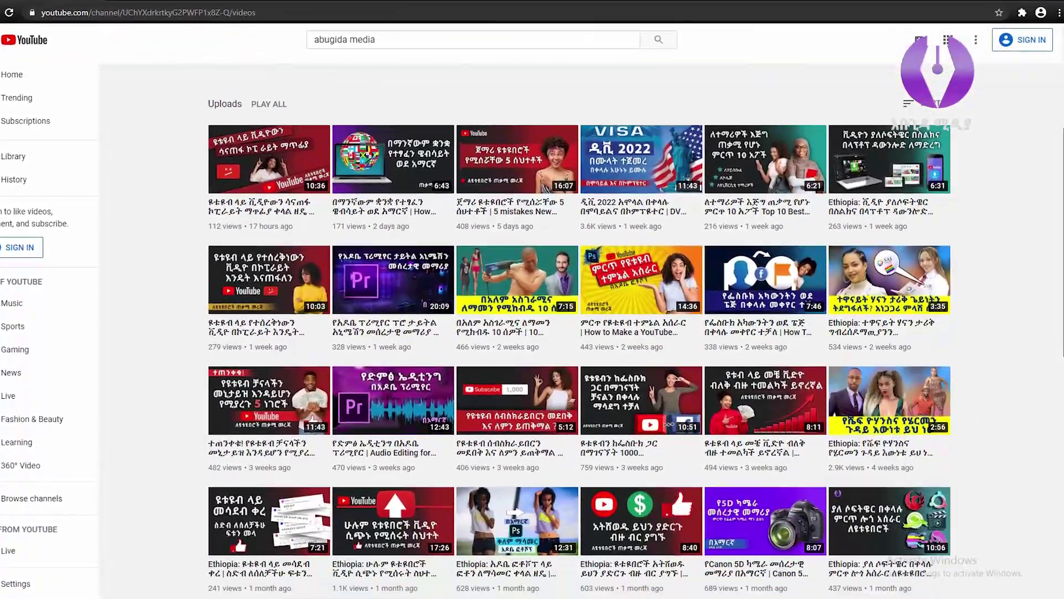
scroll(576, 333, "down", 2)
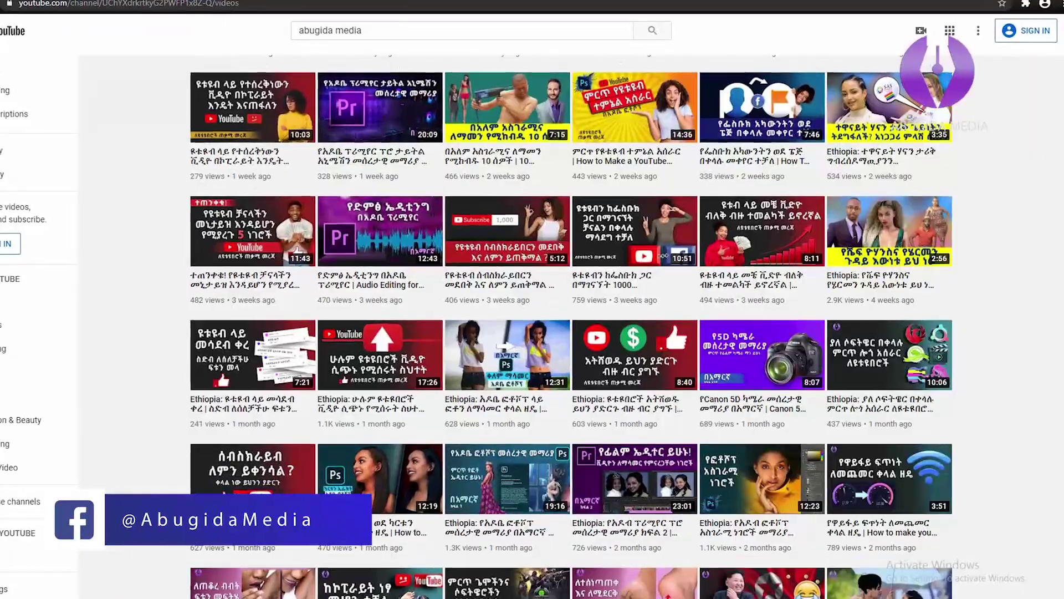
scroll(577, 333, "down", 2)
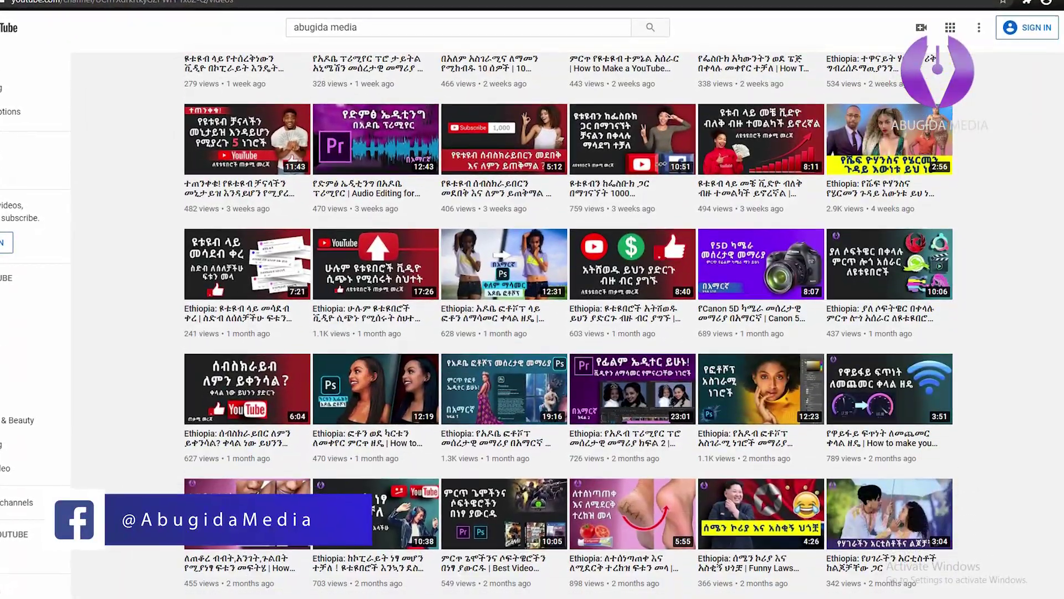
scroll(576, 333, "down", 4)
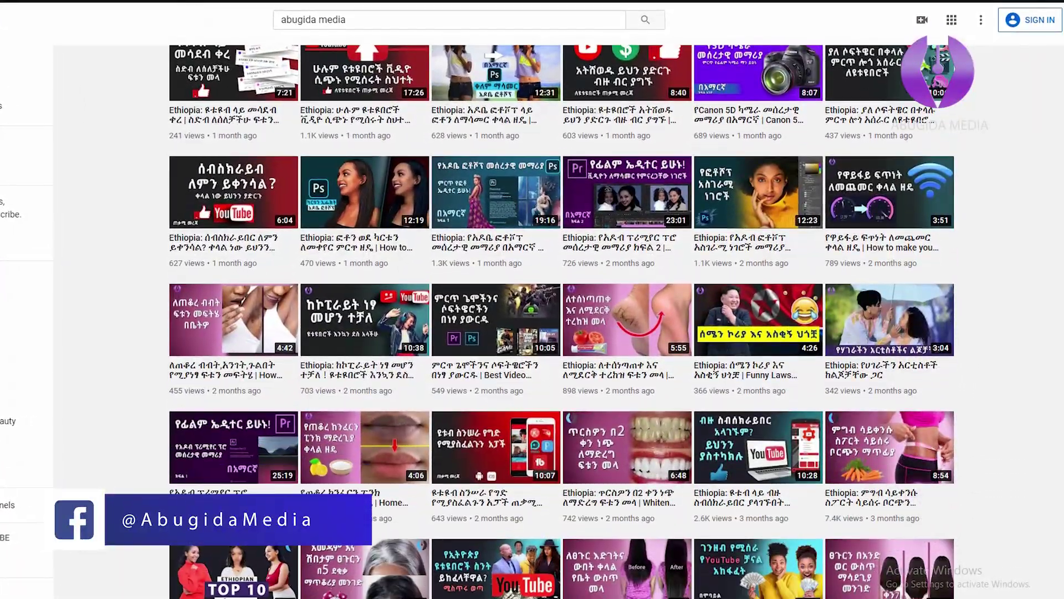
scroll(560, 332, "down", 8)
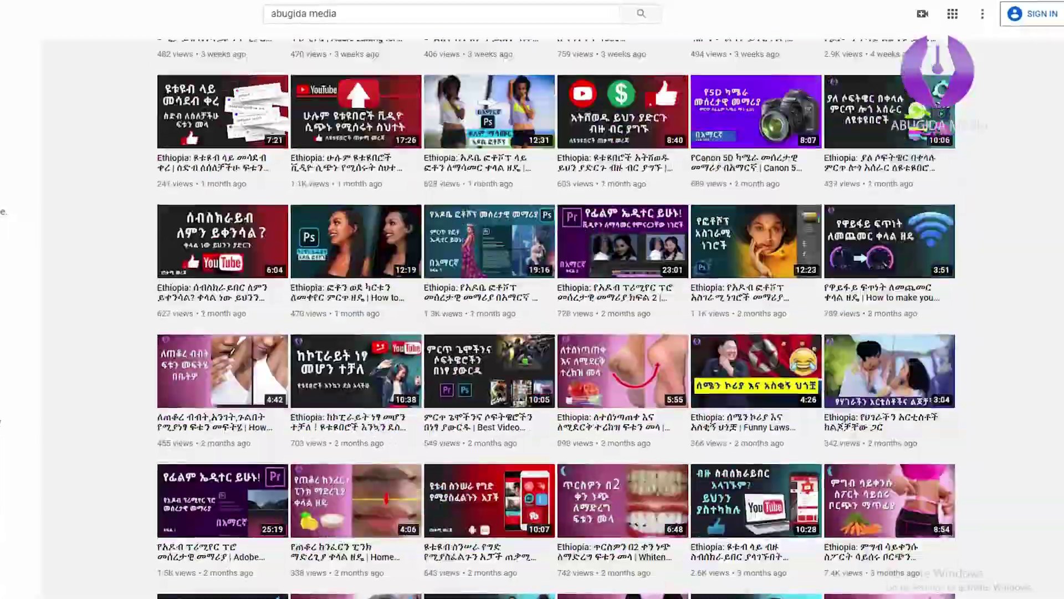
scroll(532, 332, "up", 15)
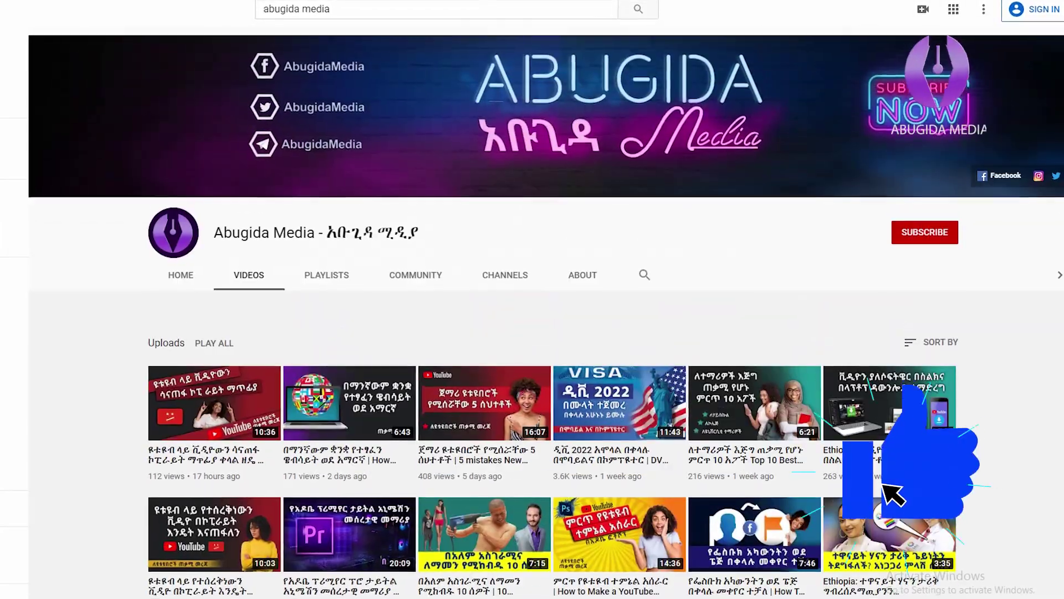